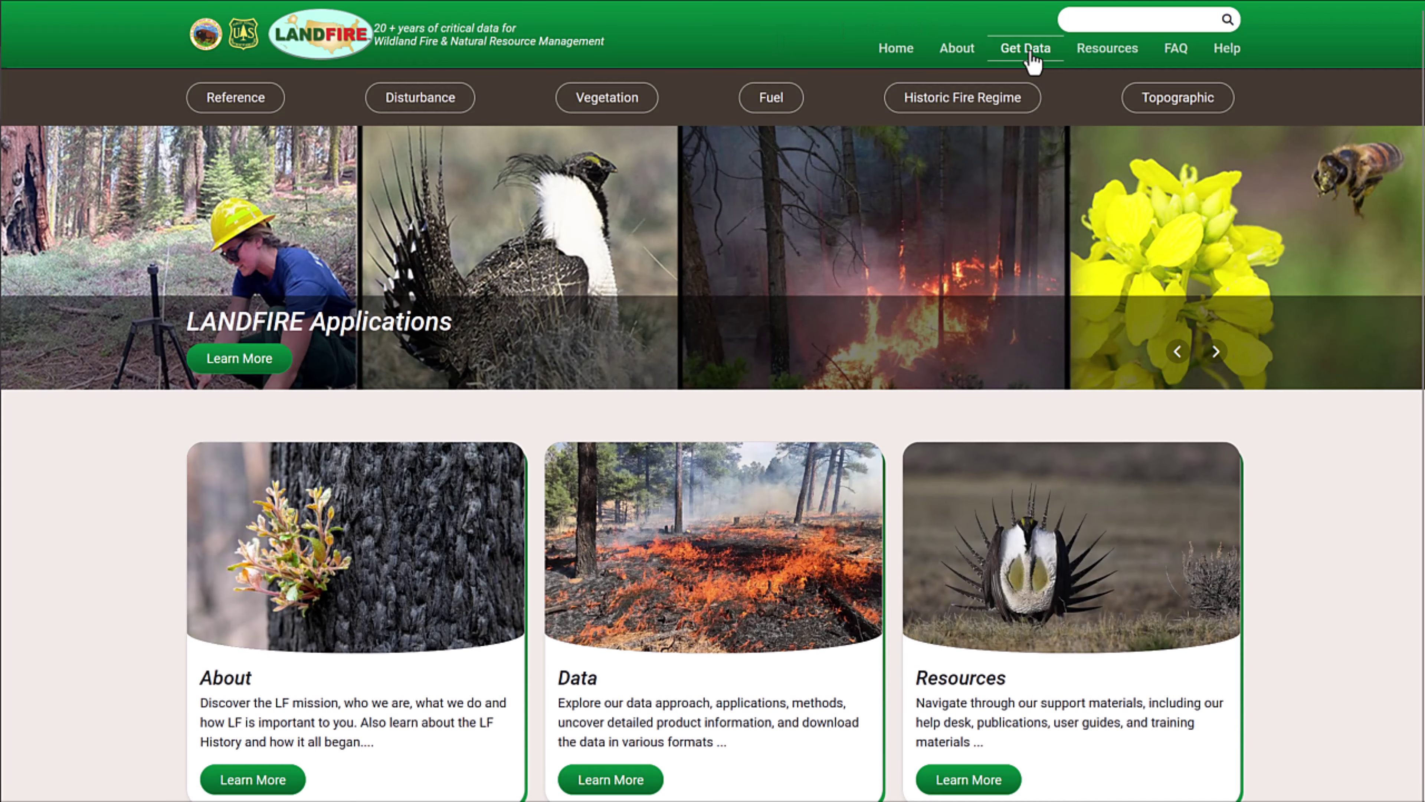
- Go to the LANDFIRE Get Data page from the homepage's top navigation
{"action": "left_click", "coordinate": [1030, 52]}
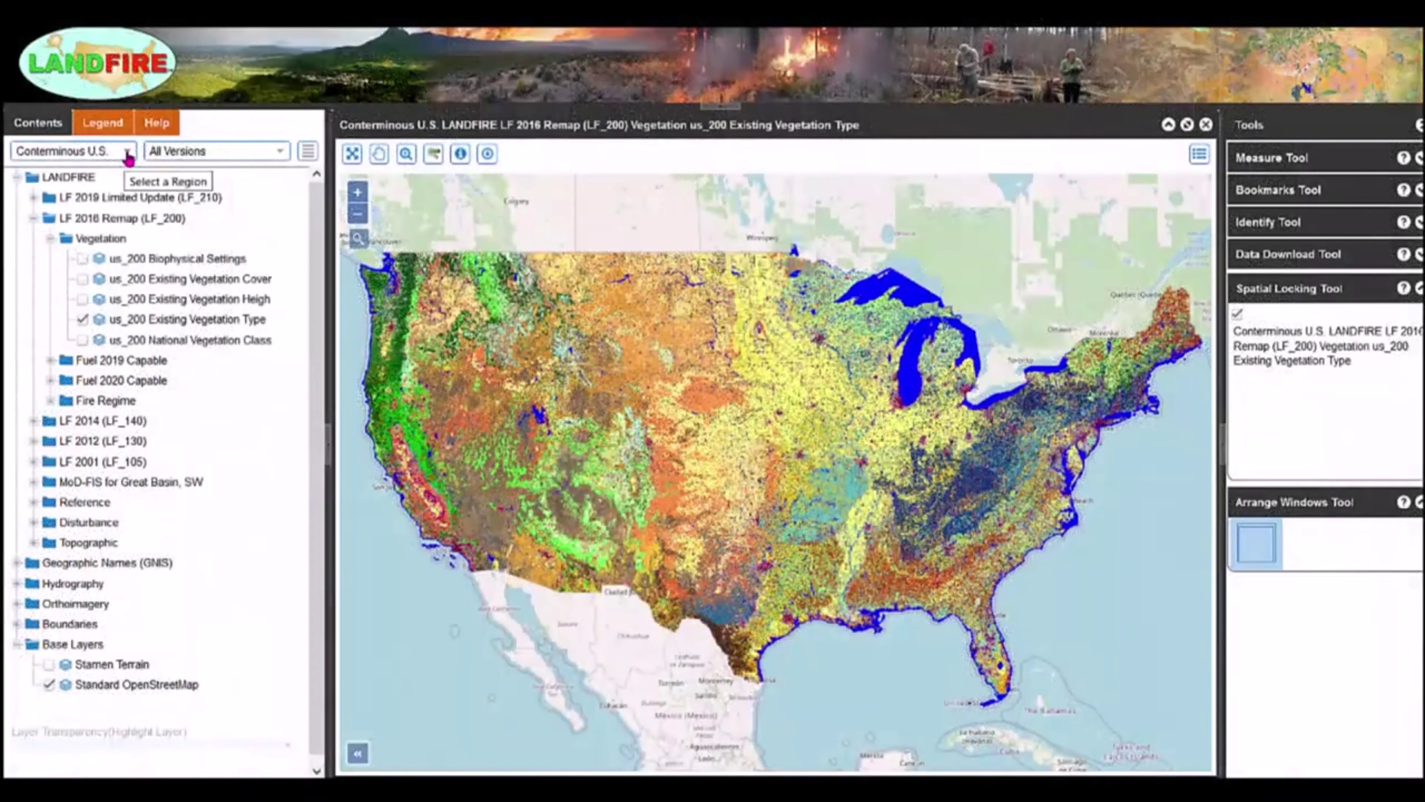
{"action": "left_click", "coordinate": [128, 153]}
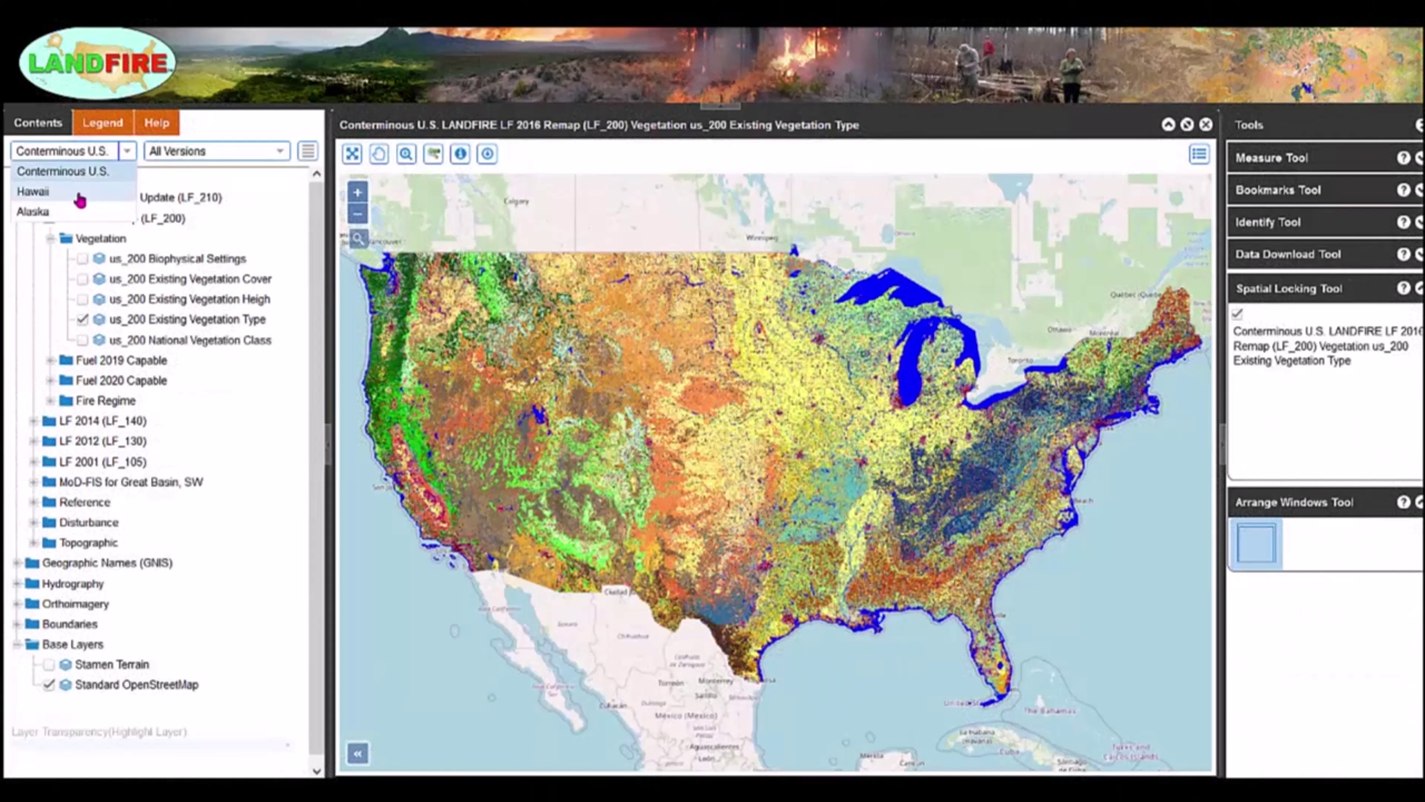
{"action": "left_click", "coordinate": [163, 180]}
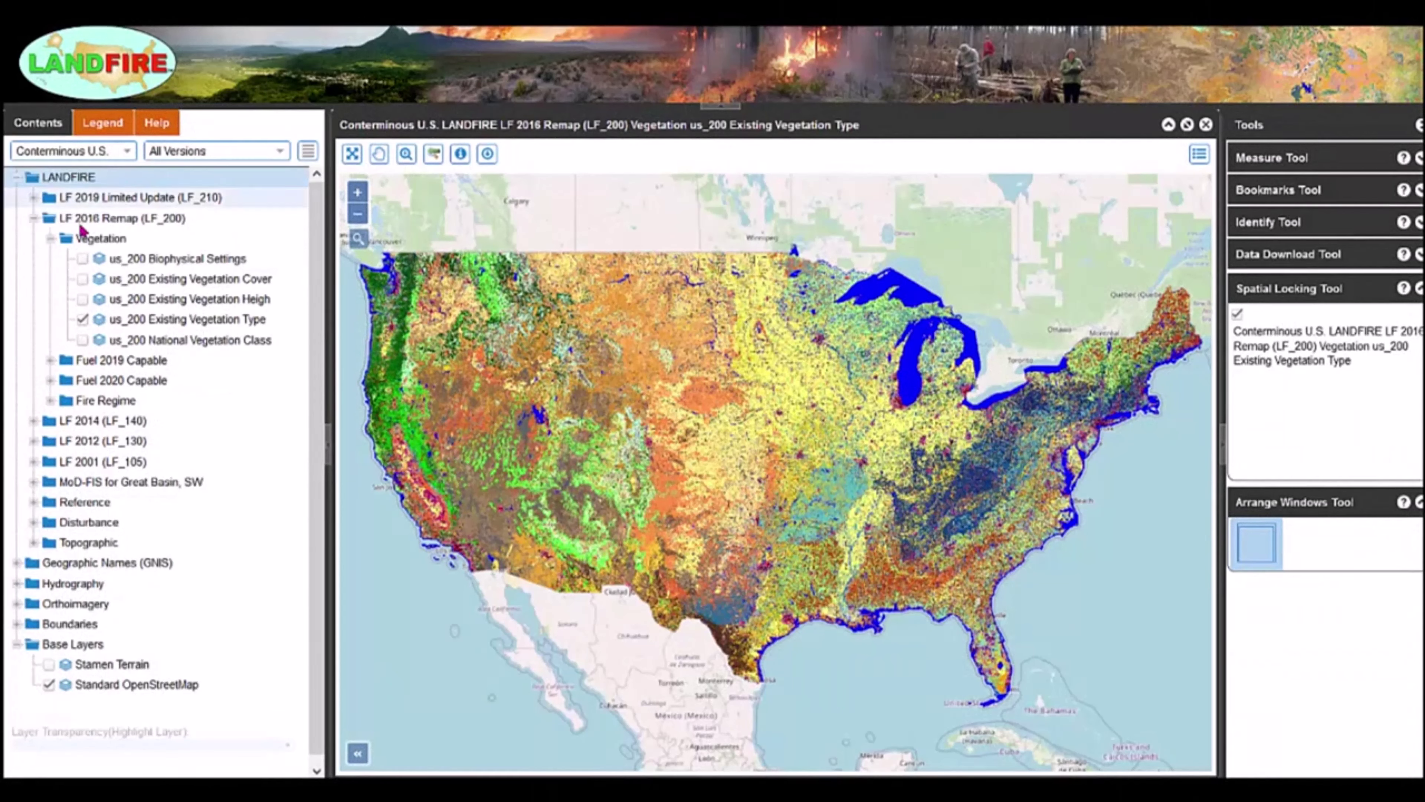
{"action": "left_click", "coordinate": [50, 239]}
{"action": "left_click", "coordinate": [50, 240]}
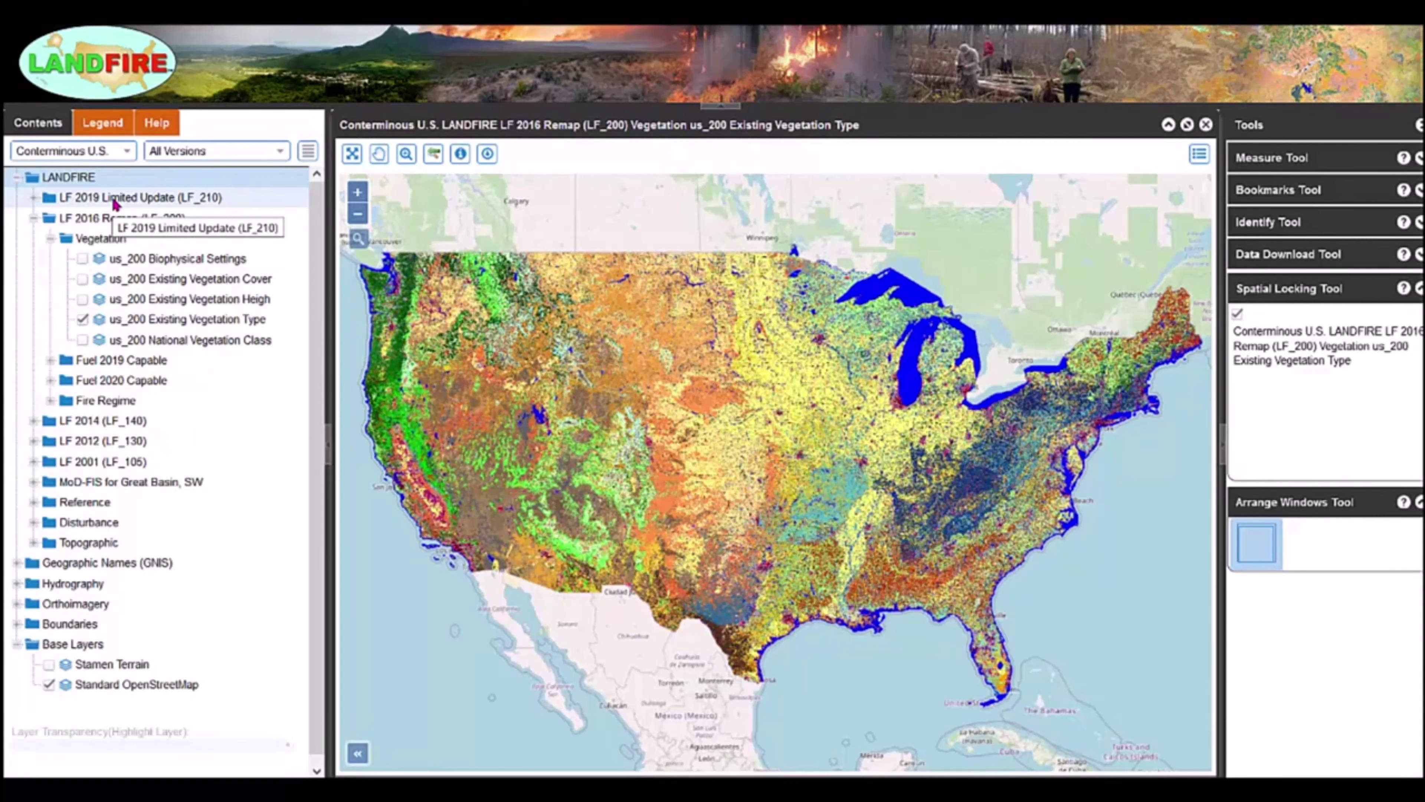
{"action": "left_click", "coordinate": [283, 154]}
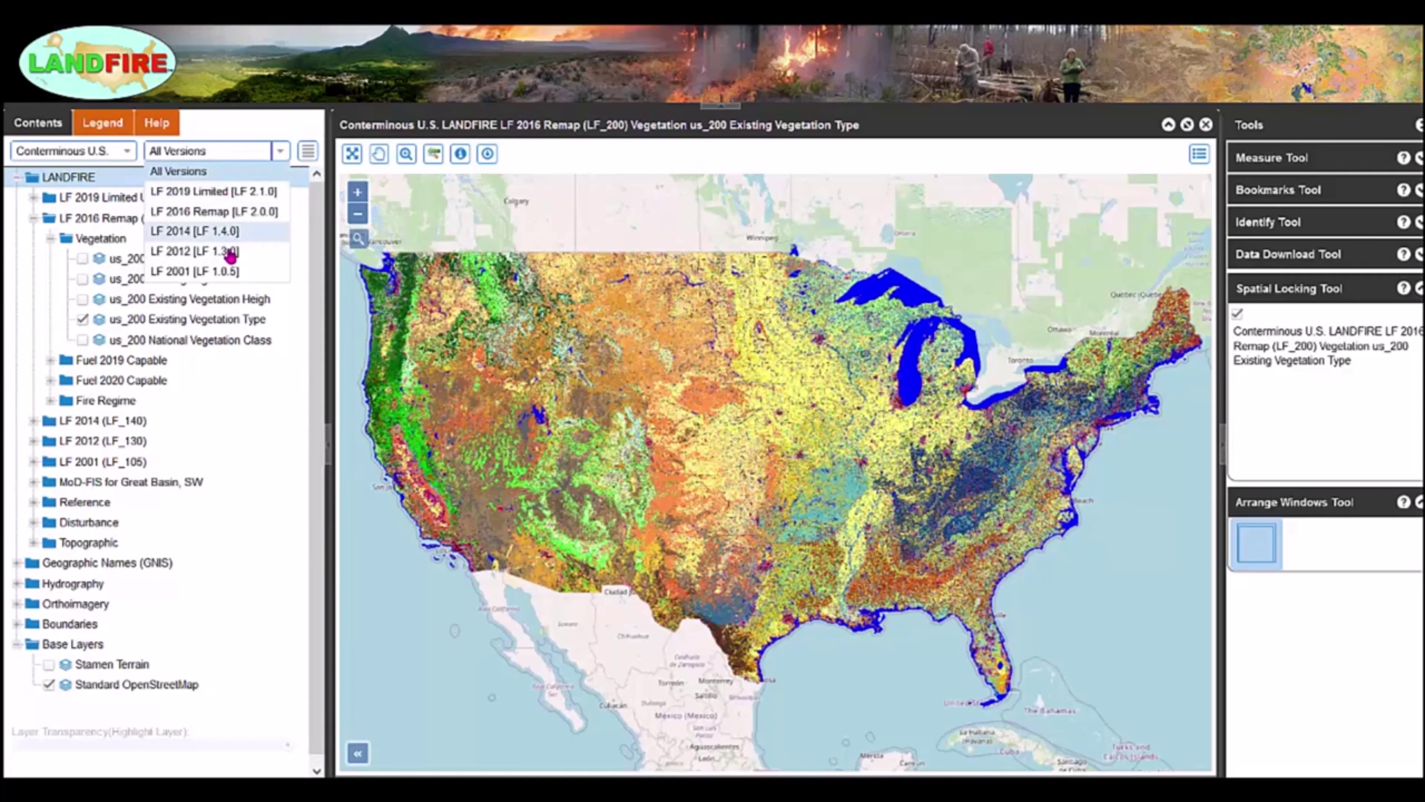
{"action": "left_click", "coordinate": [215, 178]}
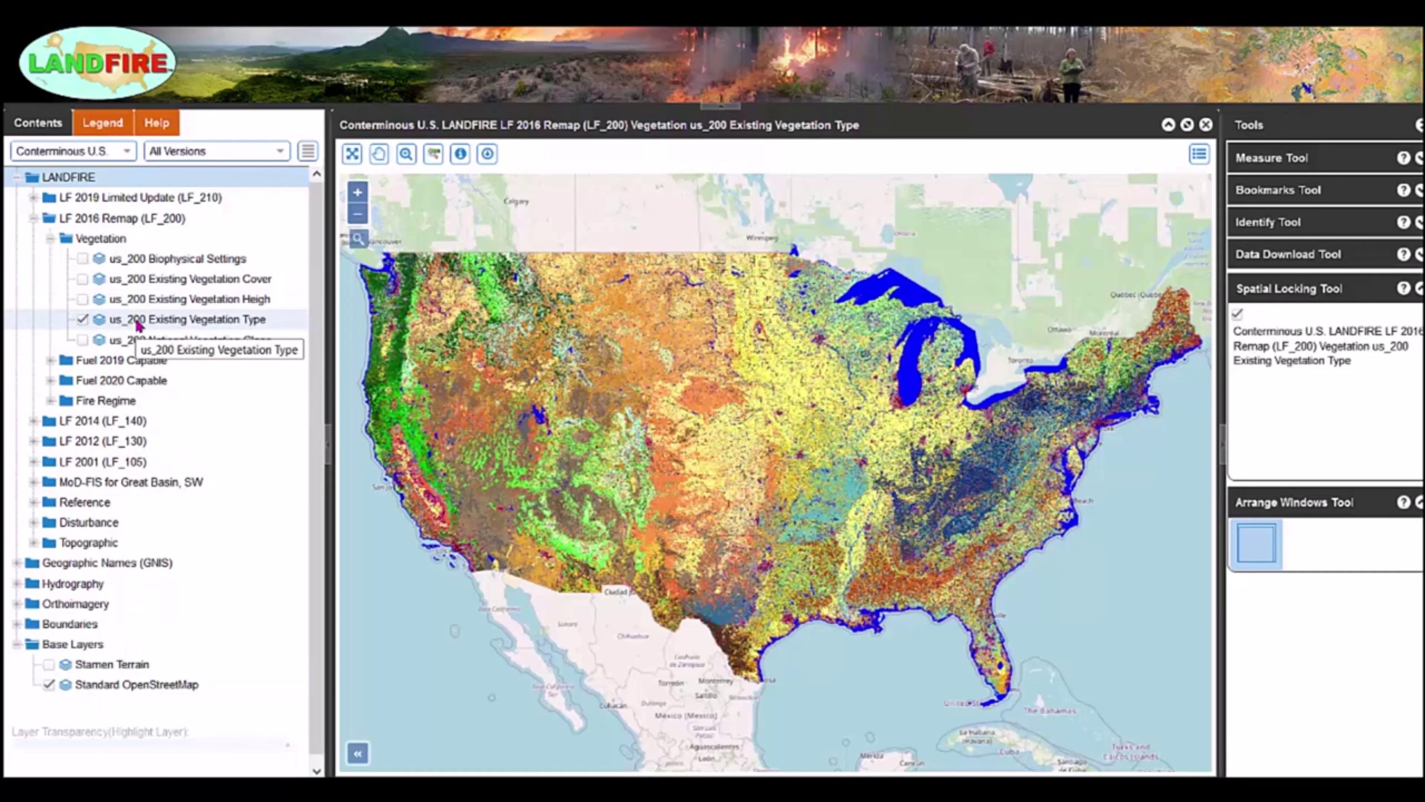
- Show us_200 Existing Vegetation Height over Vegetation Type at transparency 65, leaving Cover off
{"action": "left_click", "coordinate": [83, 320]}
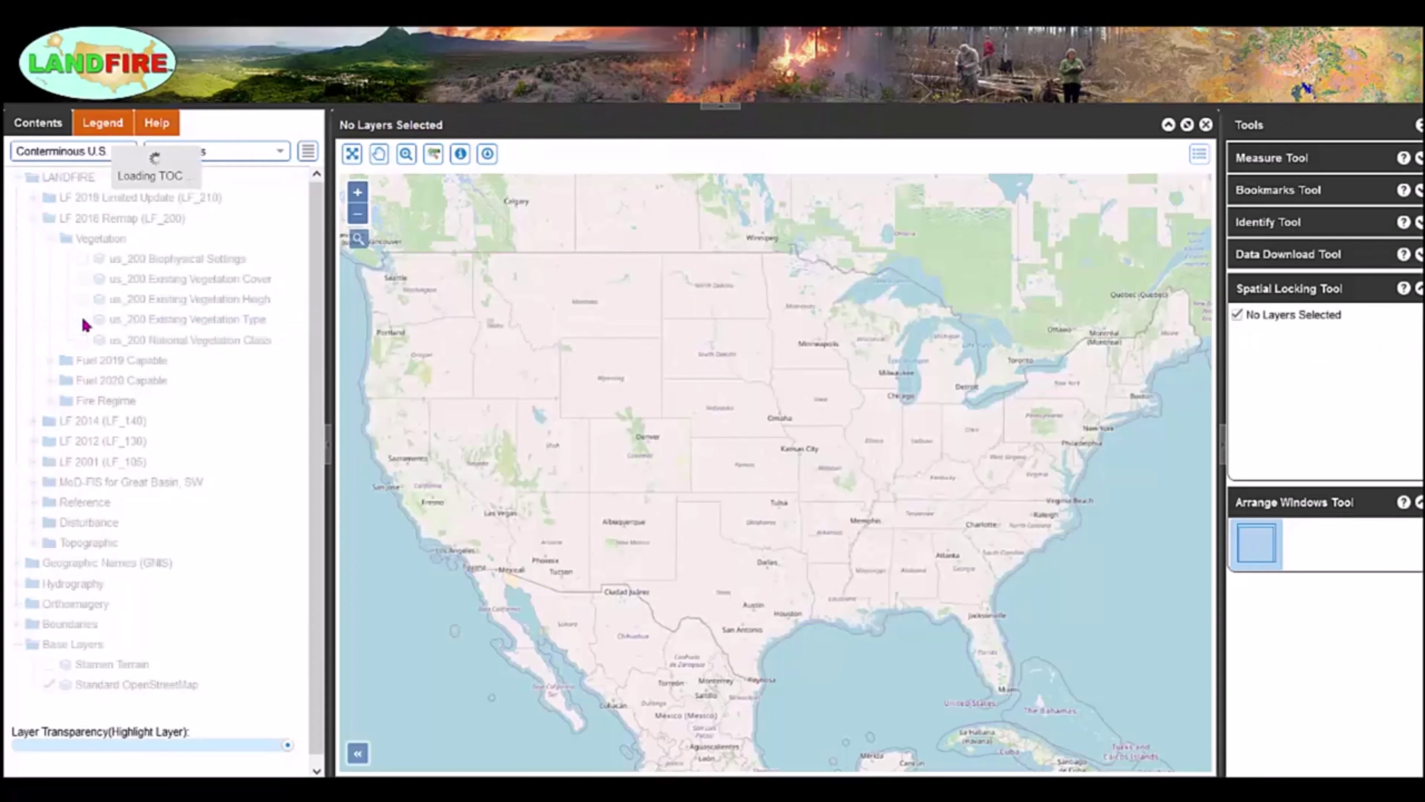
{"action": "left_click", "coordinate": [83, 320]}
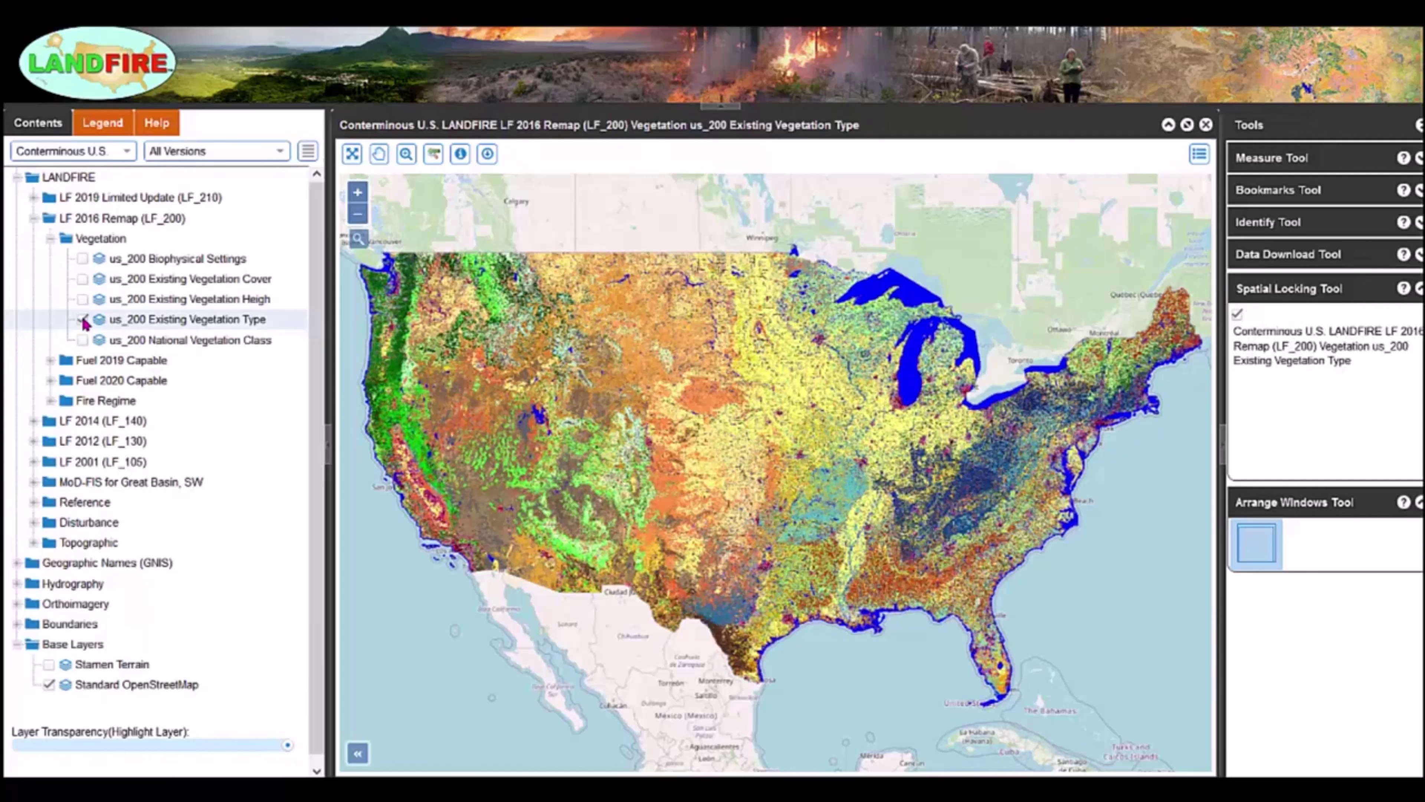
{"action": "left_click", "coordinate": [82, 299]}
{"action": "left_click", "coordinate": [83, 279]}
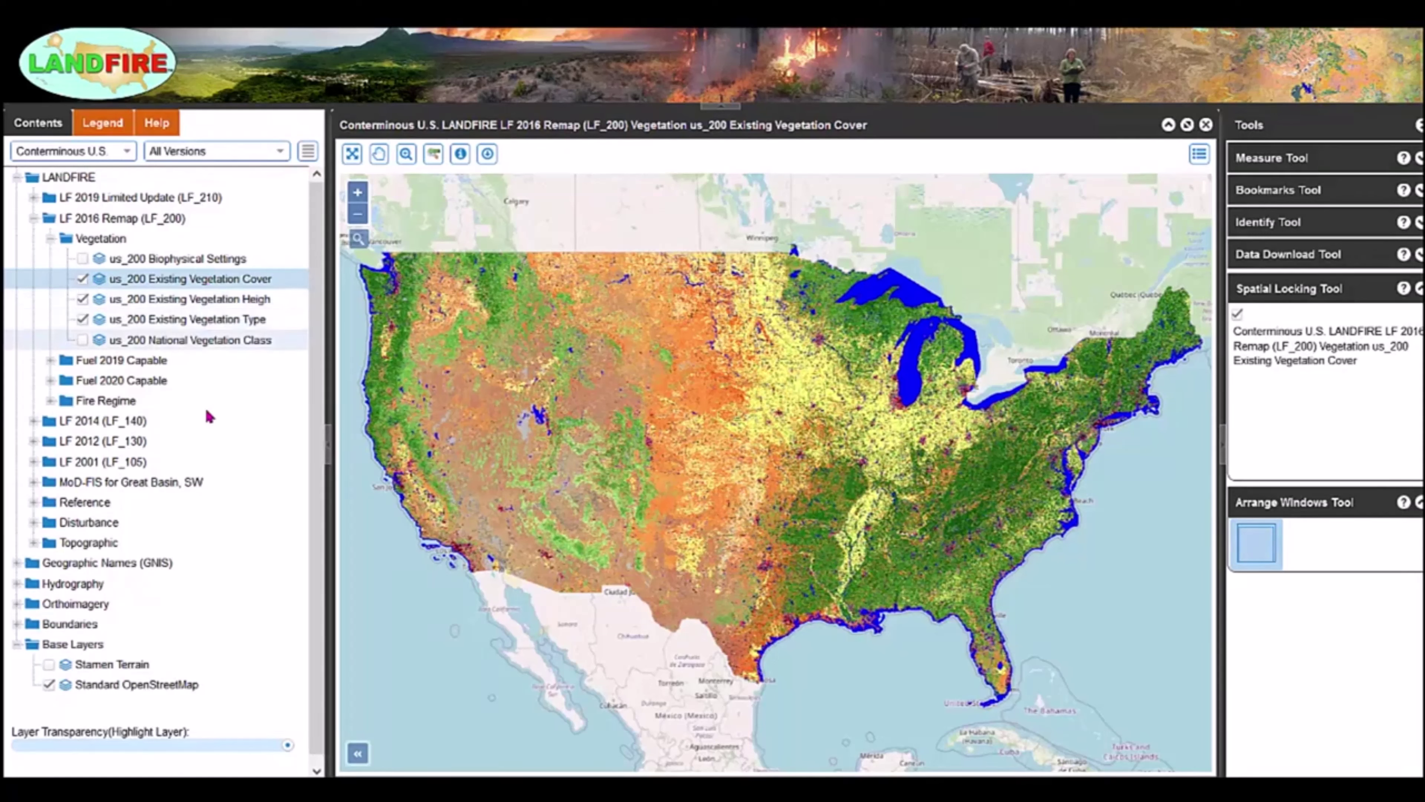
{"action": "mouse_move", "coordinate": [288, 745]}
{"action": "left_mouse_down"}
{"action": "mouse_move", "coordinate": [50, 749]}
{"action": "mouse_move", "coordinate": [283, 747]}
{"action": "left_mouse_up"}
{"action": "left_click", "coordinate": [83, 279]}
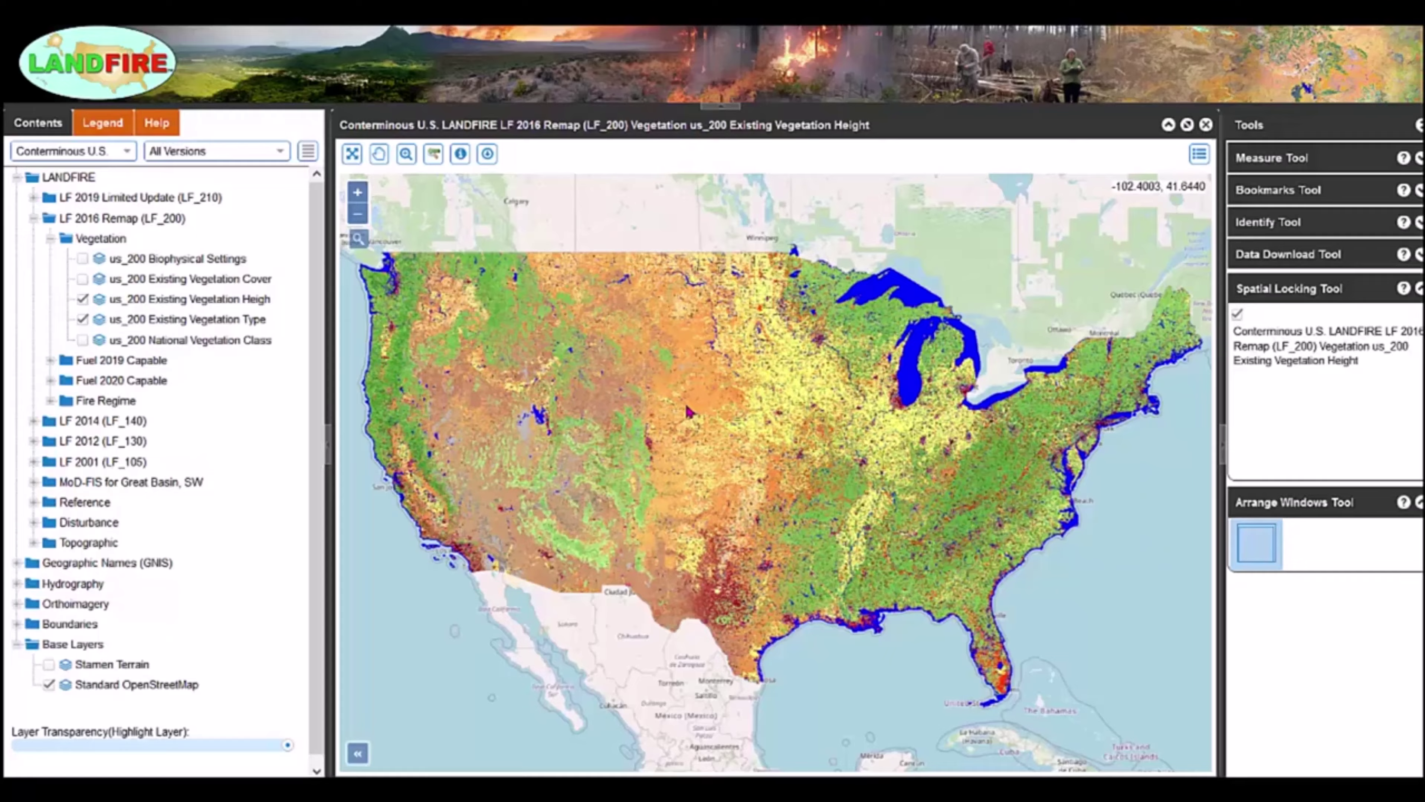
- Zoom and pan the height map, ending on a close southeastern U.S. view
{"action": "scroll", "coordinate": [686, 408], "scroll_direction": "up", "scroll_amount": 4}
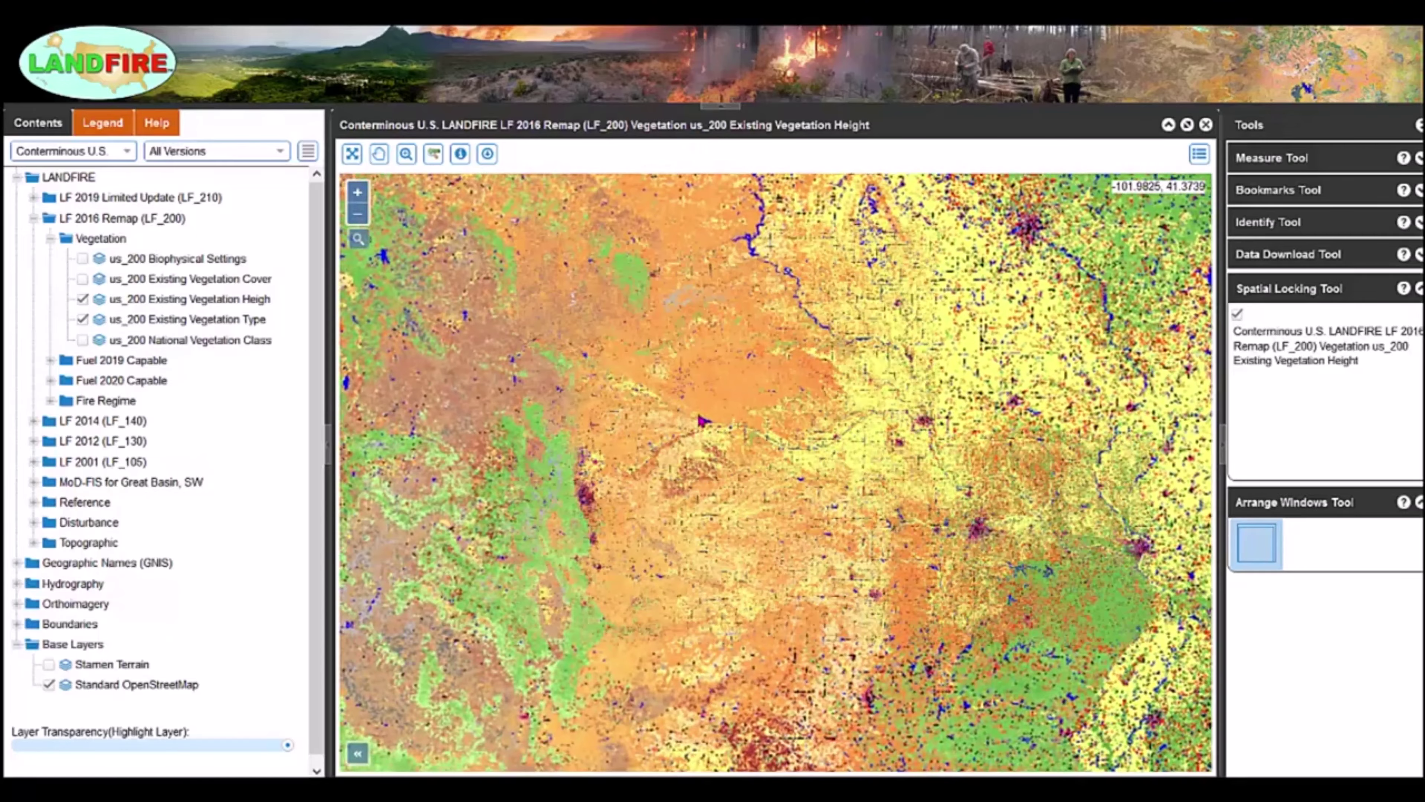
{"action": "scroll", "coordinate": [700, 420], "scroll_direction": "up", "scroll_amount": 3}
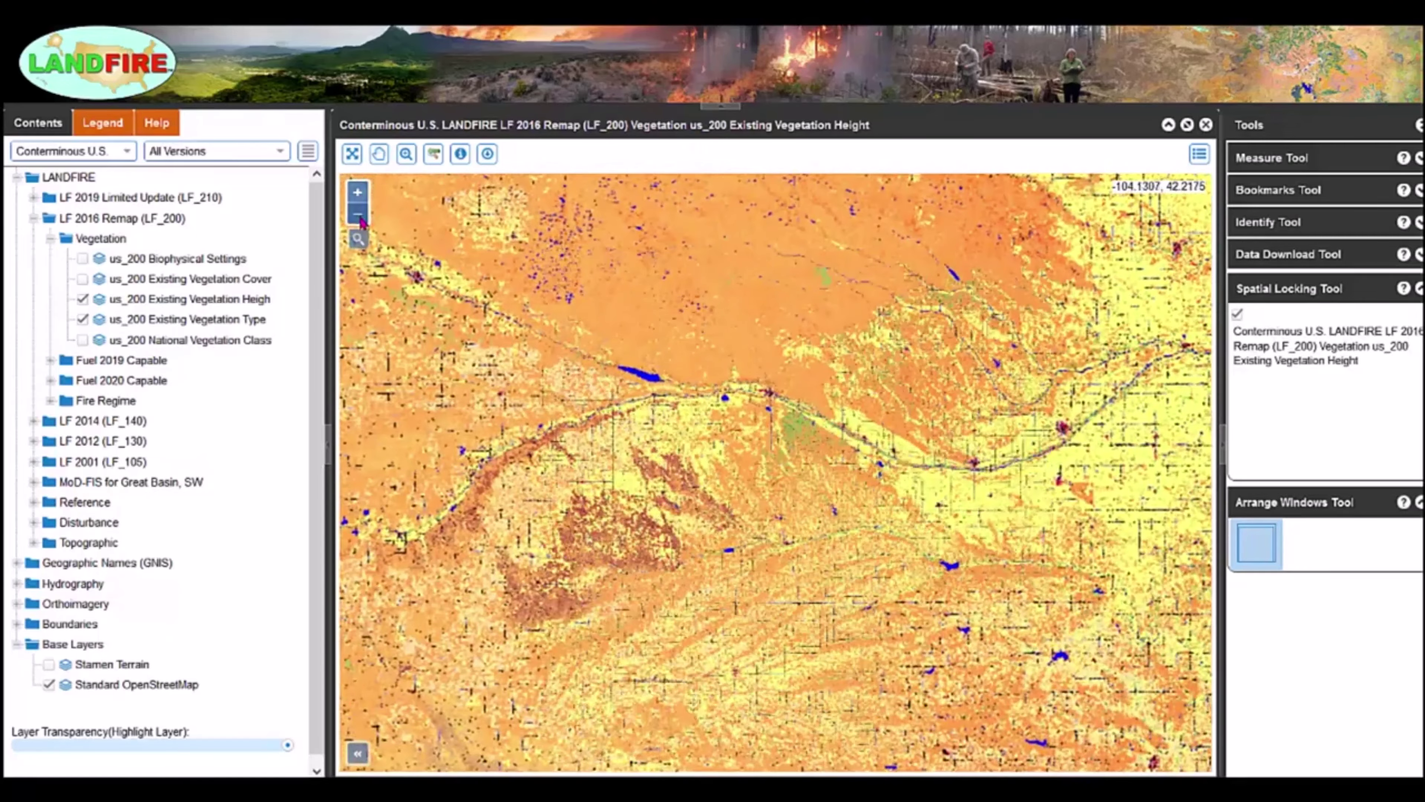
{"action": "left_click", "coordinate": [359, 215]}
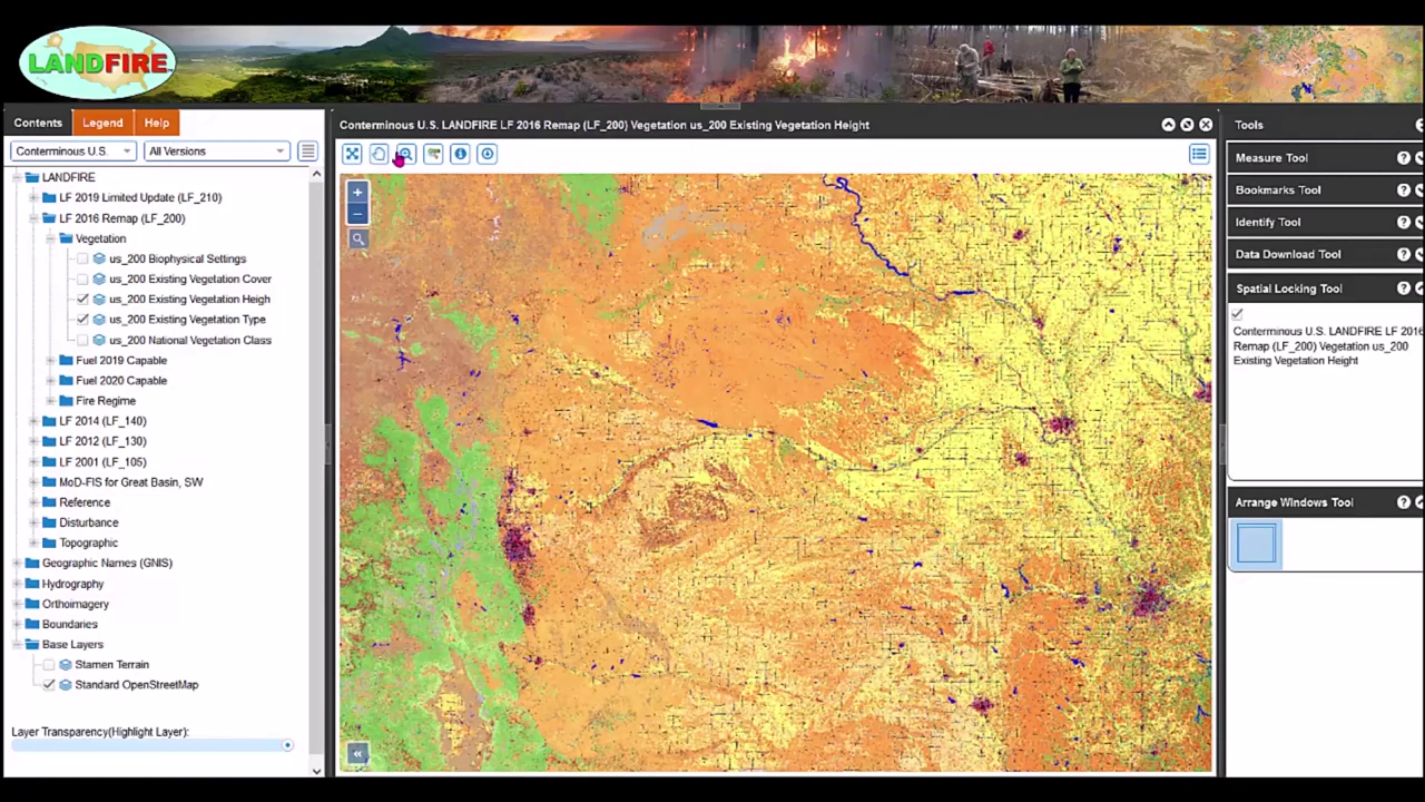
{"action": "left_click", "coordinate": [379, 154]}
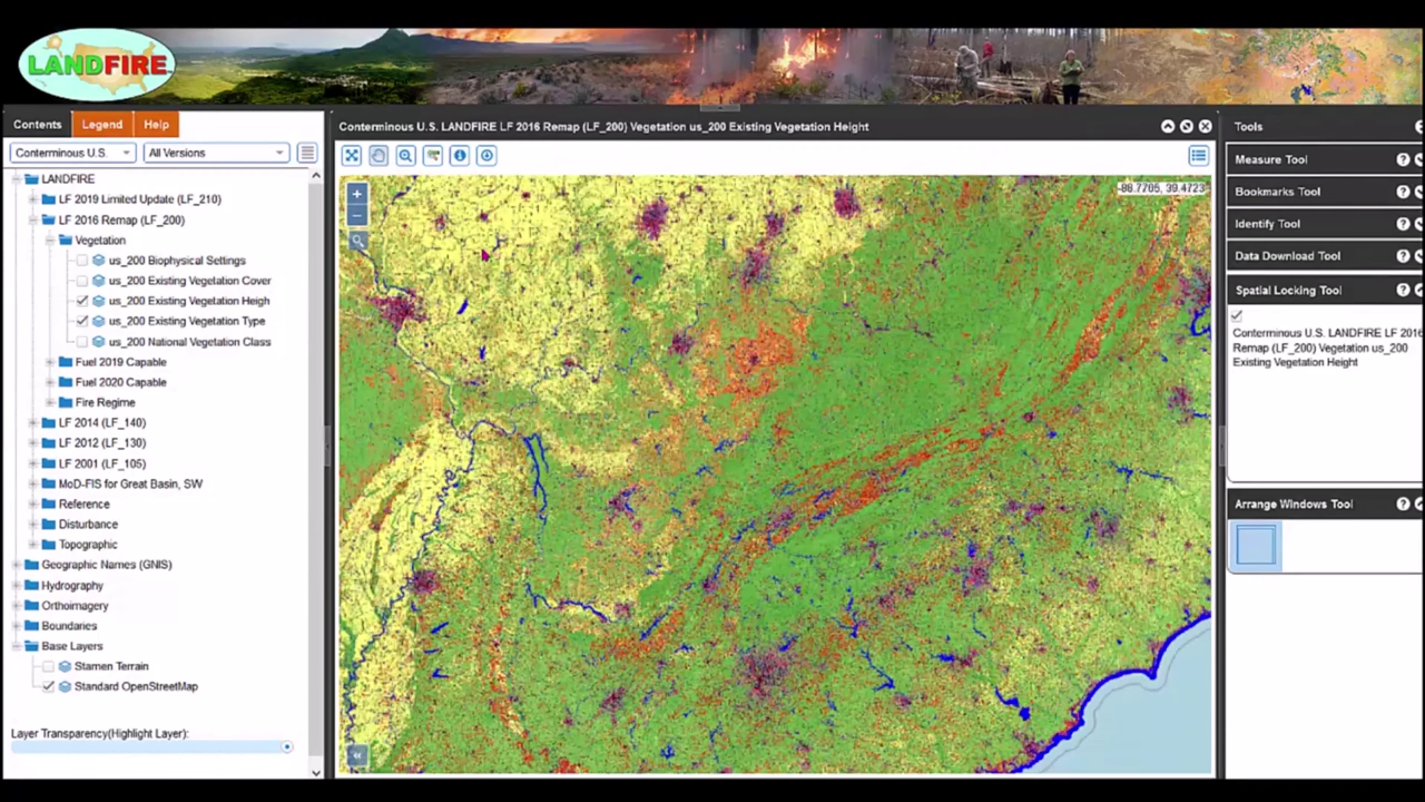
{"action": "left_click", "coordinate": [405, 159]}
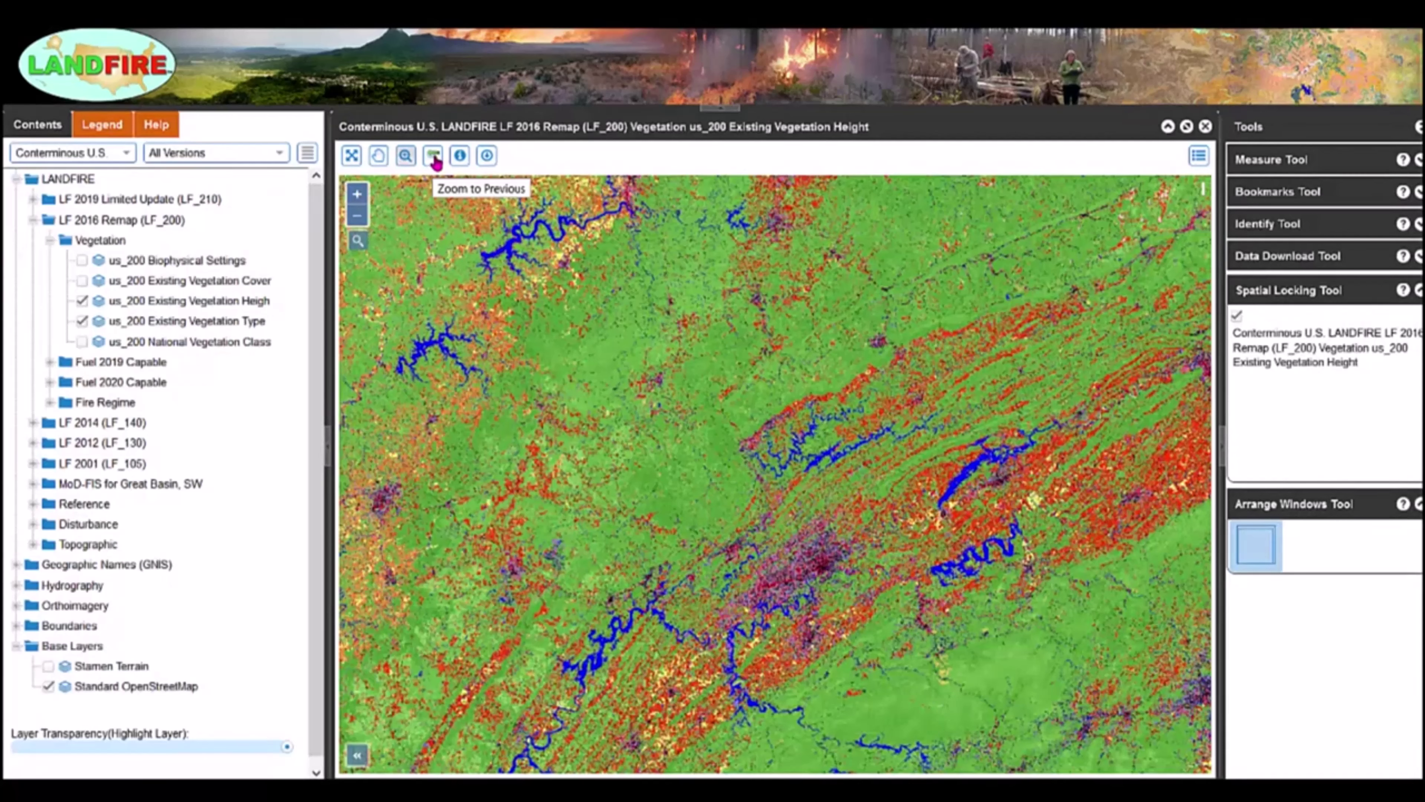
{"action": "left_click", "coordinate": [435, 157]}
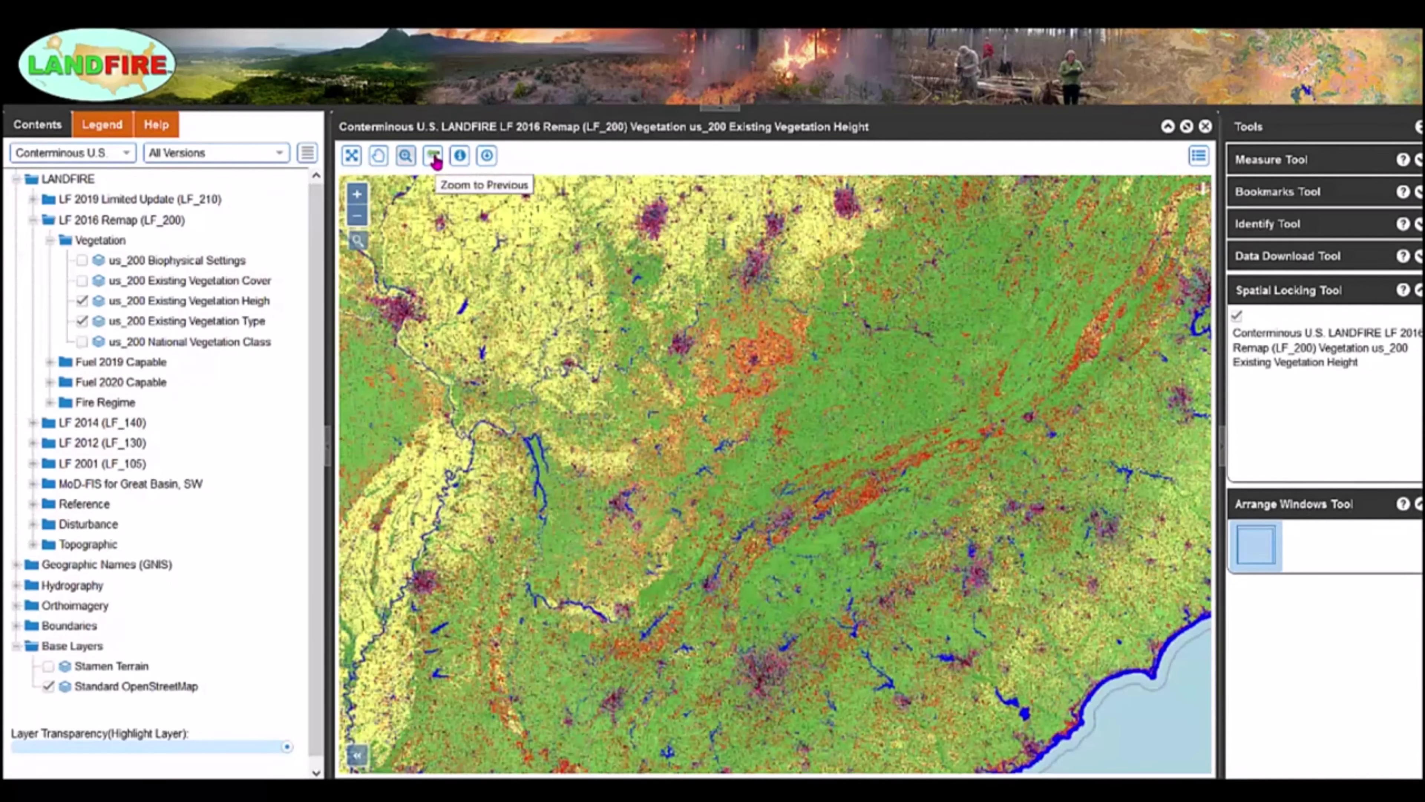
{"action": "left_click", "coordinate": [352, 157]}
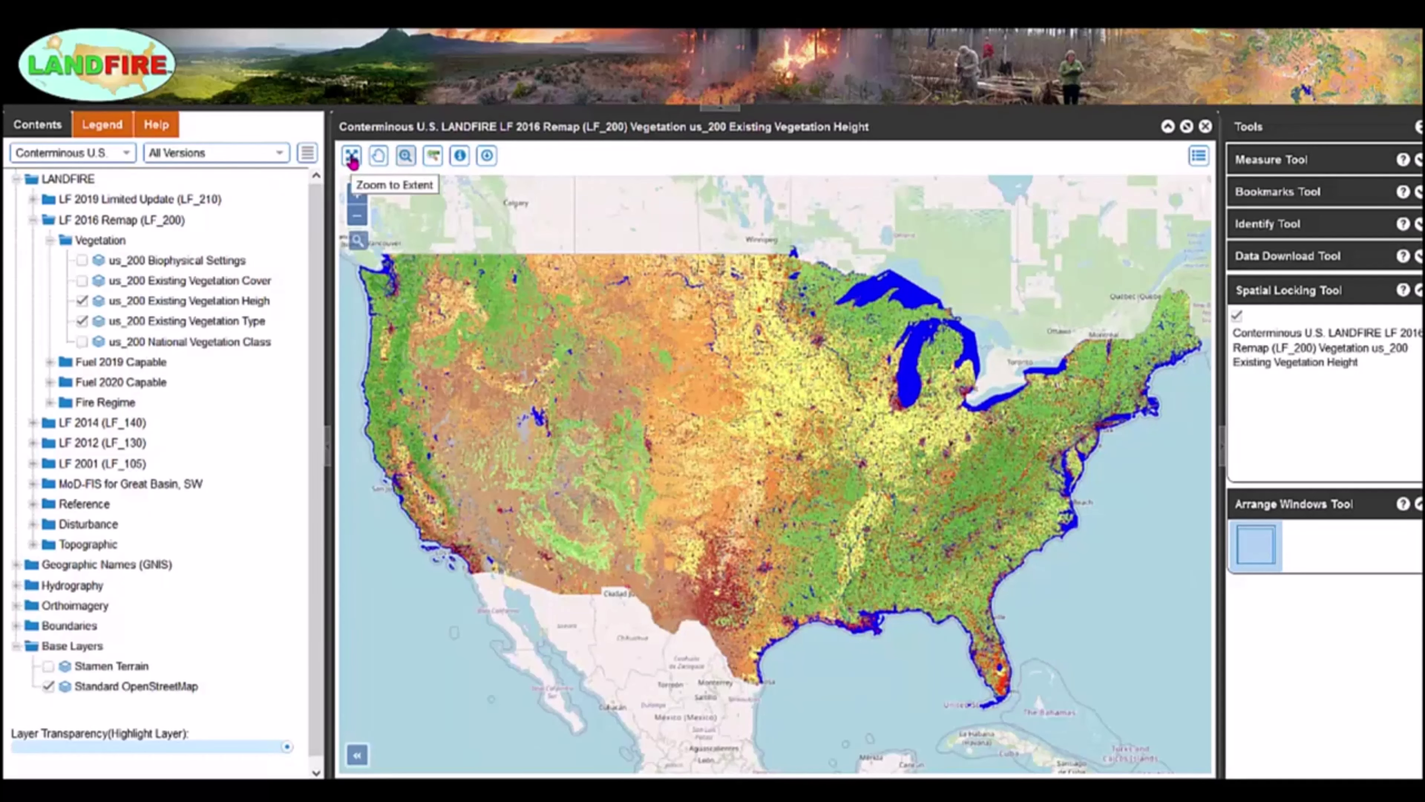
{"action": "left_click", "coordinate": [435, 157]}
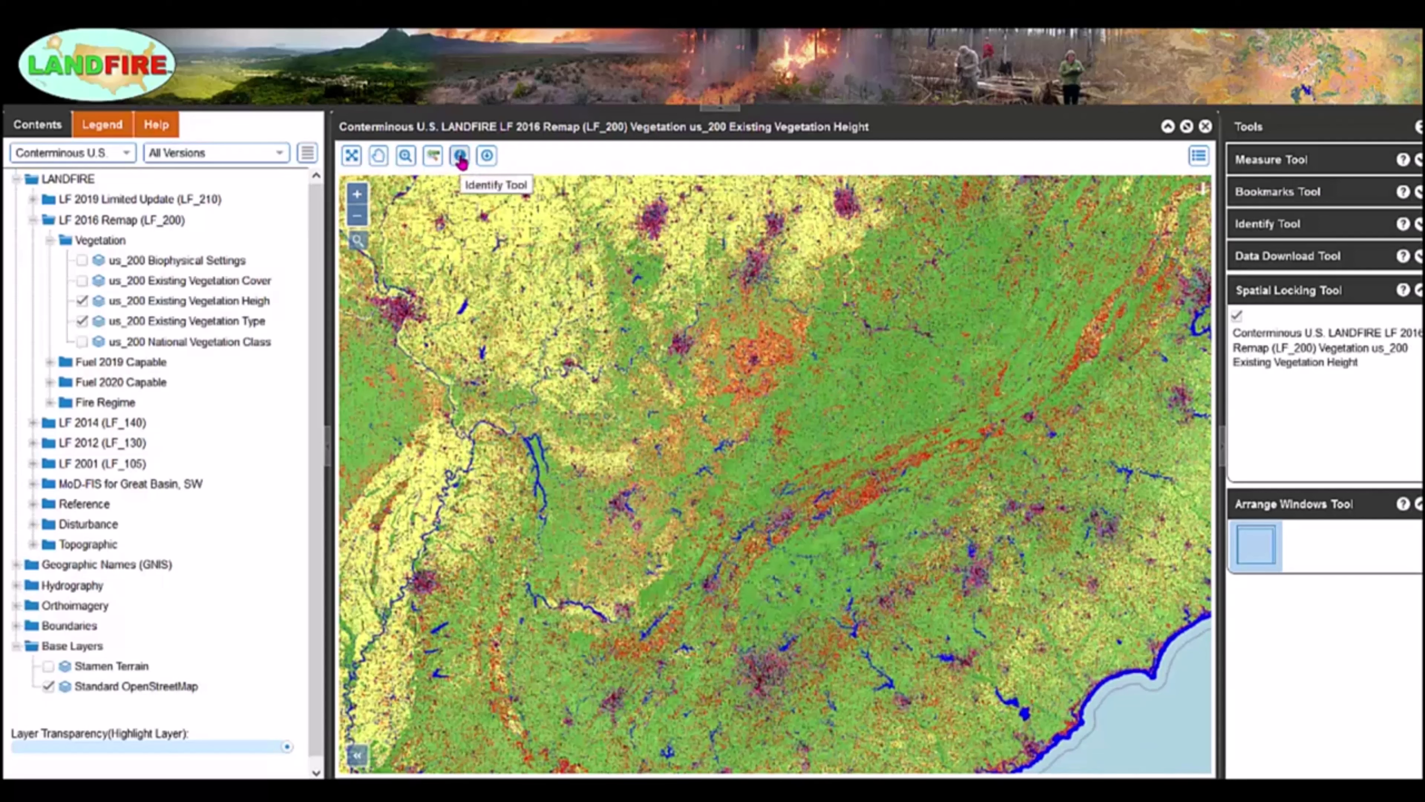
- Identify a central map pixel: Allegheny-Cumberland Dry Oak Forest and Woodland, Tree Height 27 meters
{"action": "left_click", "coordinate": [460, 159]}
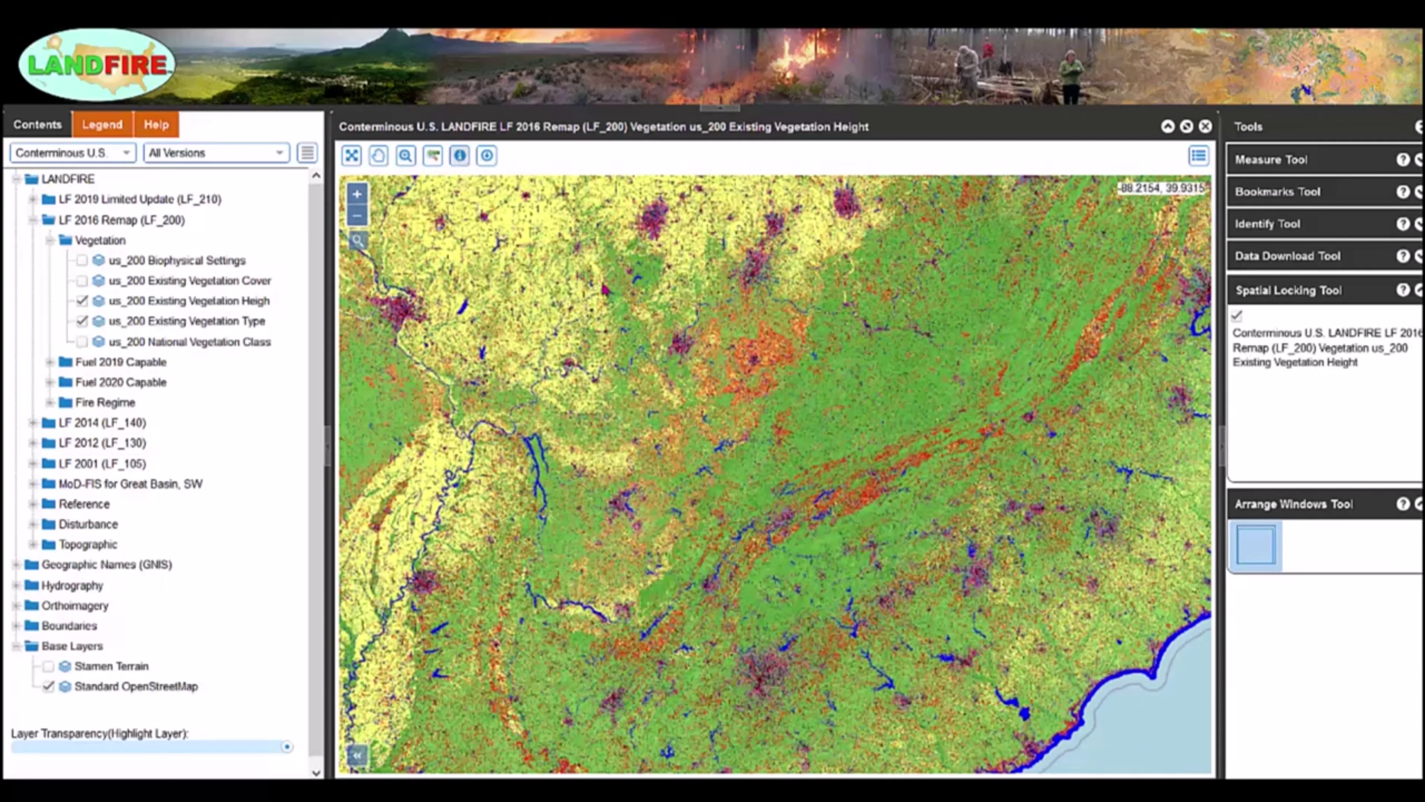
{"action": "left_click", "coordinate": [820, 439]}
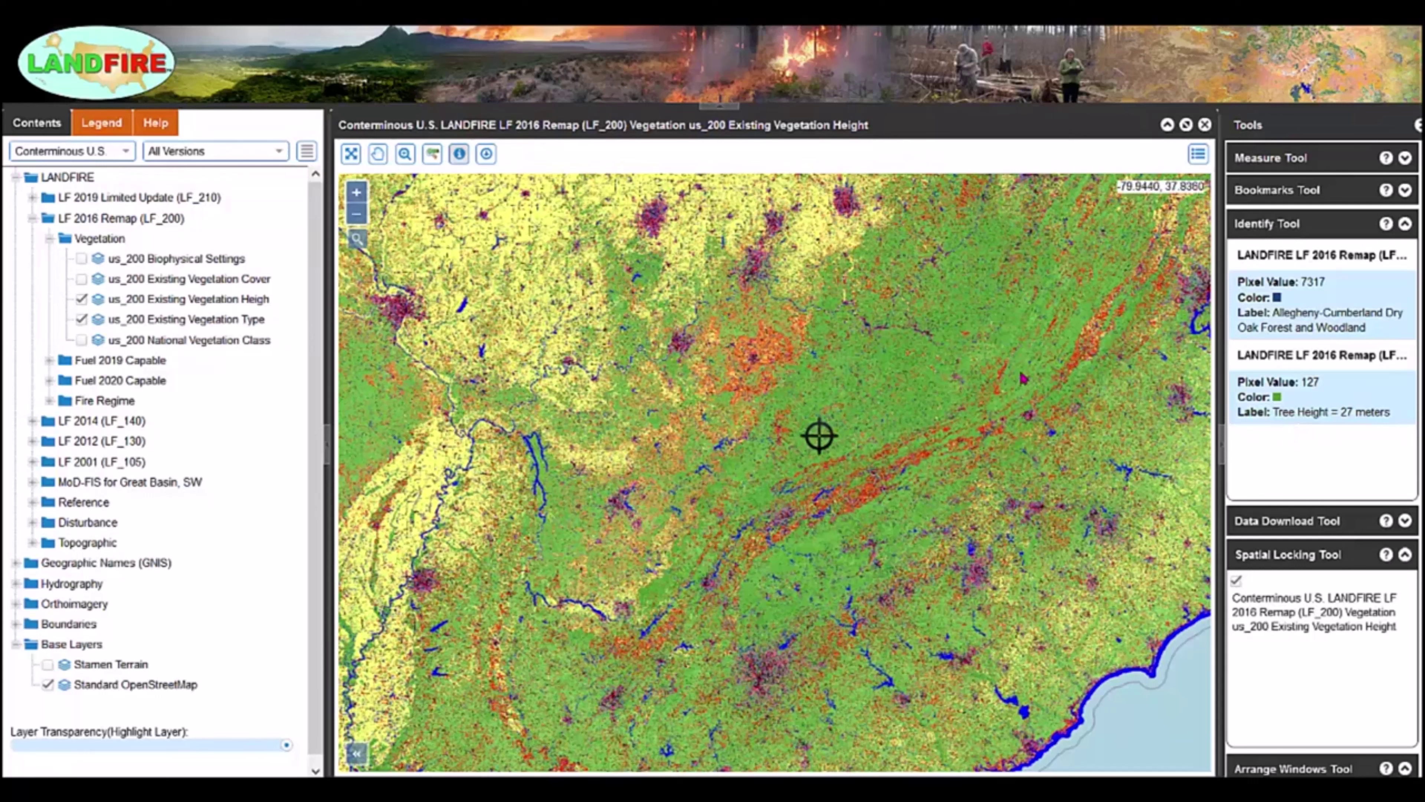
{"action": "left_click", "coordinate": [309, 154]}
- Add a locked second map window displaying us_200 Existing Vegetation Cover instead of Vegetation Type
{"action": "left_click", "coordinate": [338, 175]}
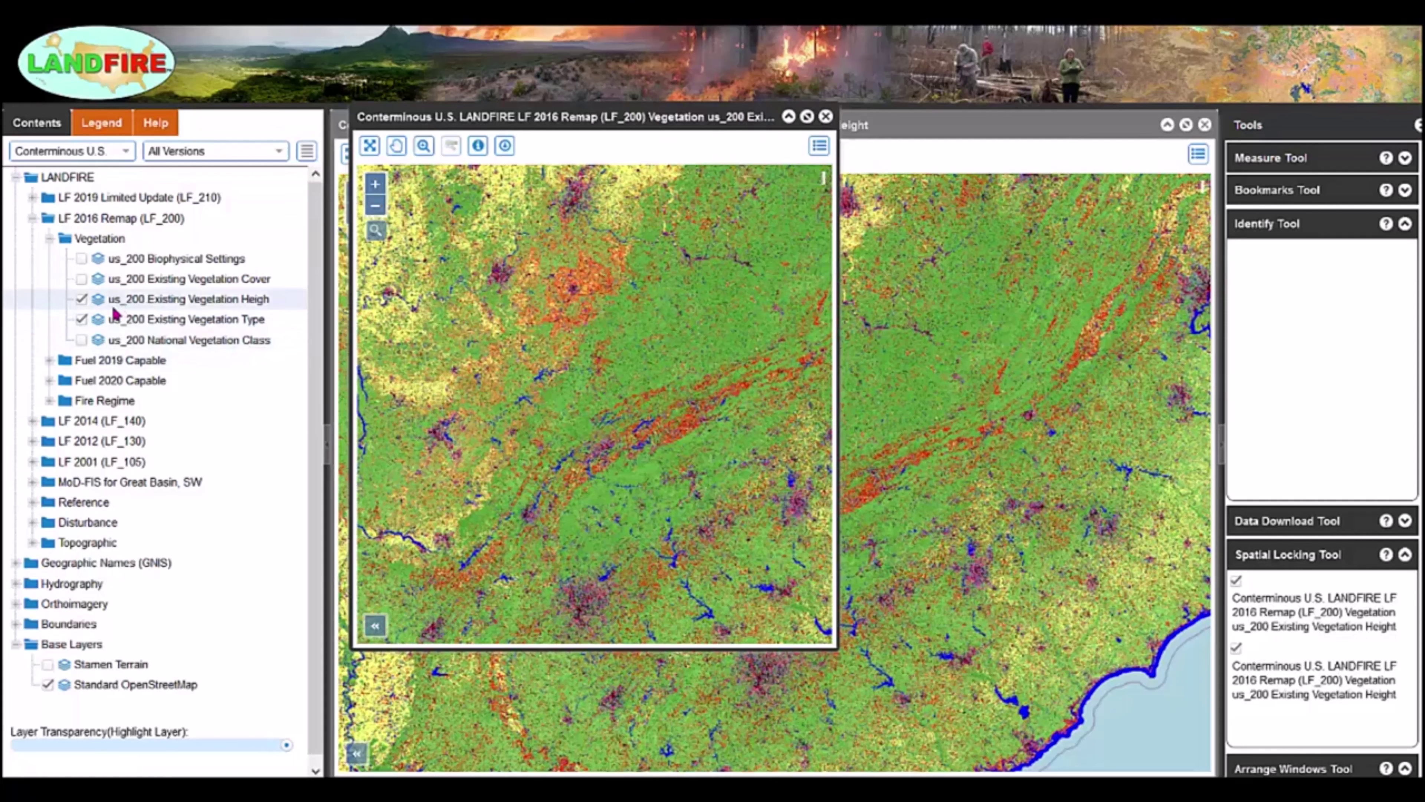
{"action": "left_click", "coordinate": [81, 300]}
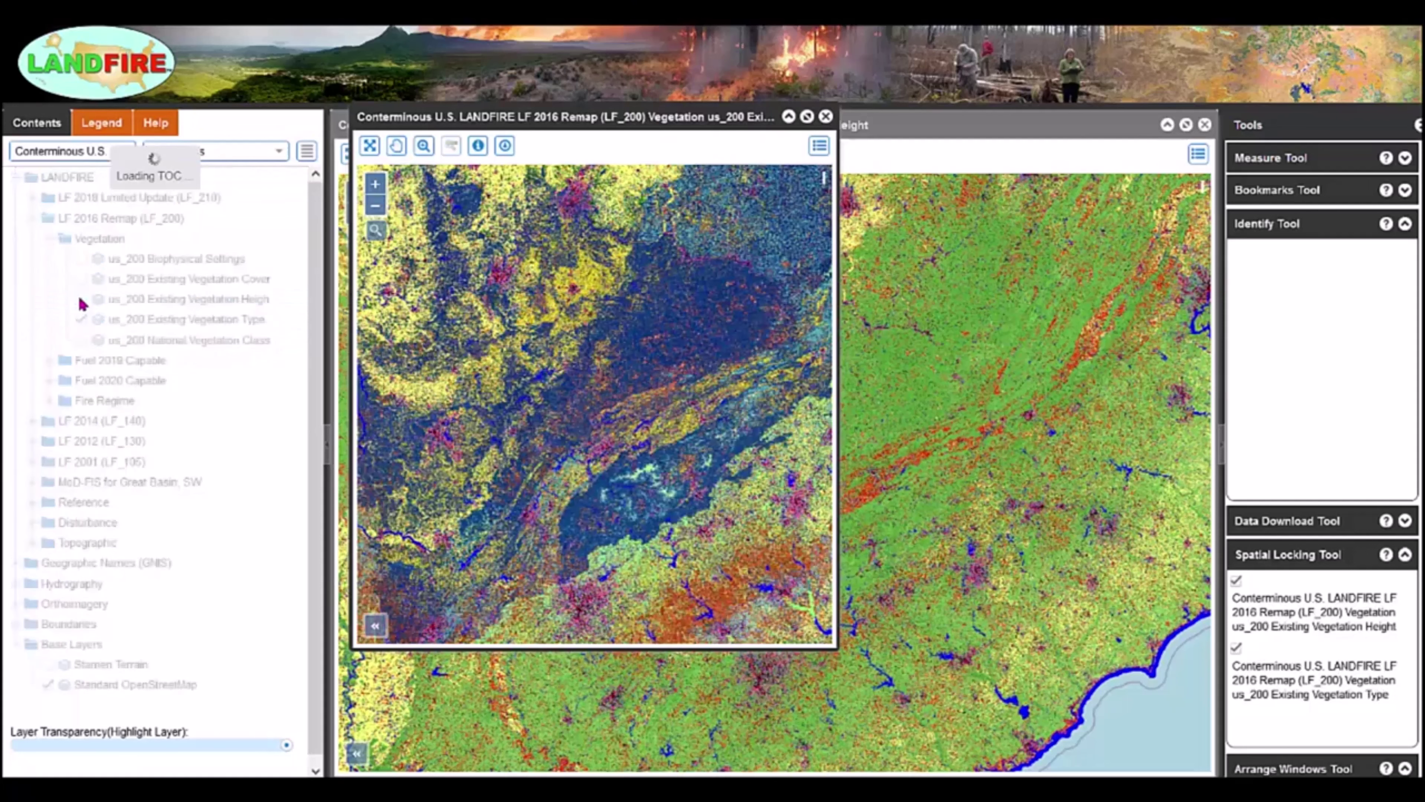
{"action": "left_click", "coordinate": [83, 320]}
{"action": "left_click", "coordinate": [83, 279]}
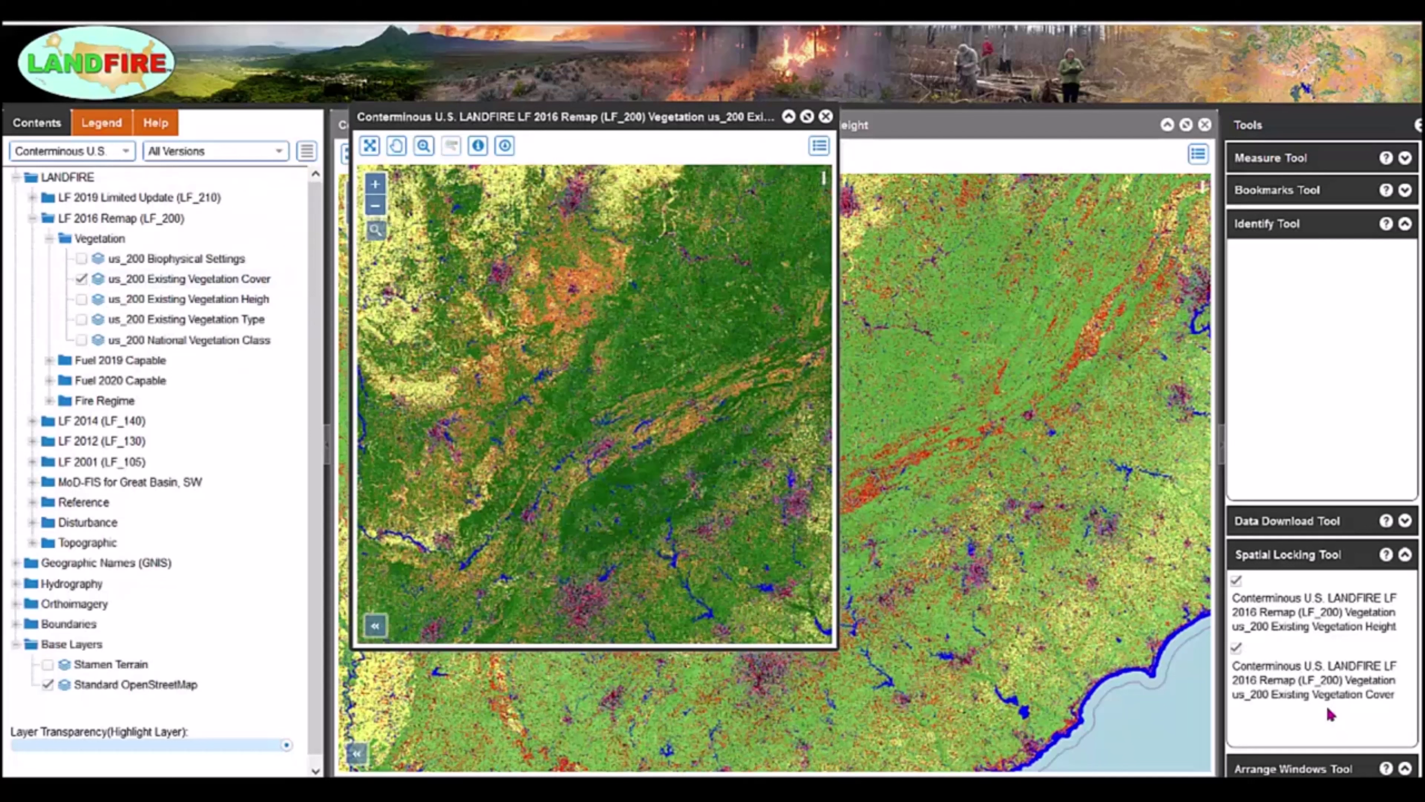
{"action": "scroll", "coordinate": [1330, 711], "scroll_direction": "down", "scroll_amount": 1}
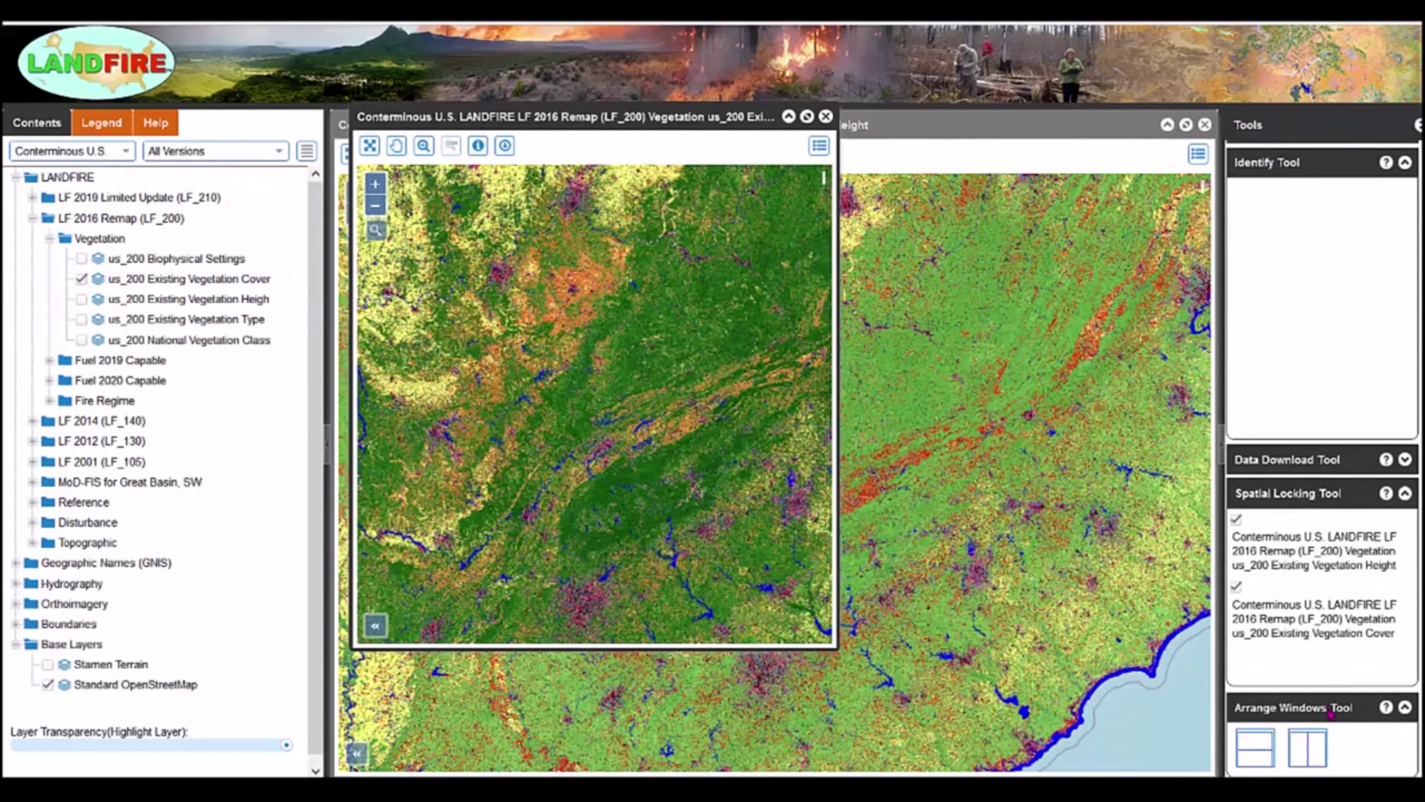
- Lay the height and cover maps side by side and zoom both in together
{"action": "left_click", "coordinate": [1308, 750]}
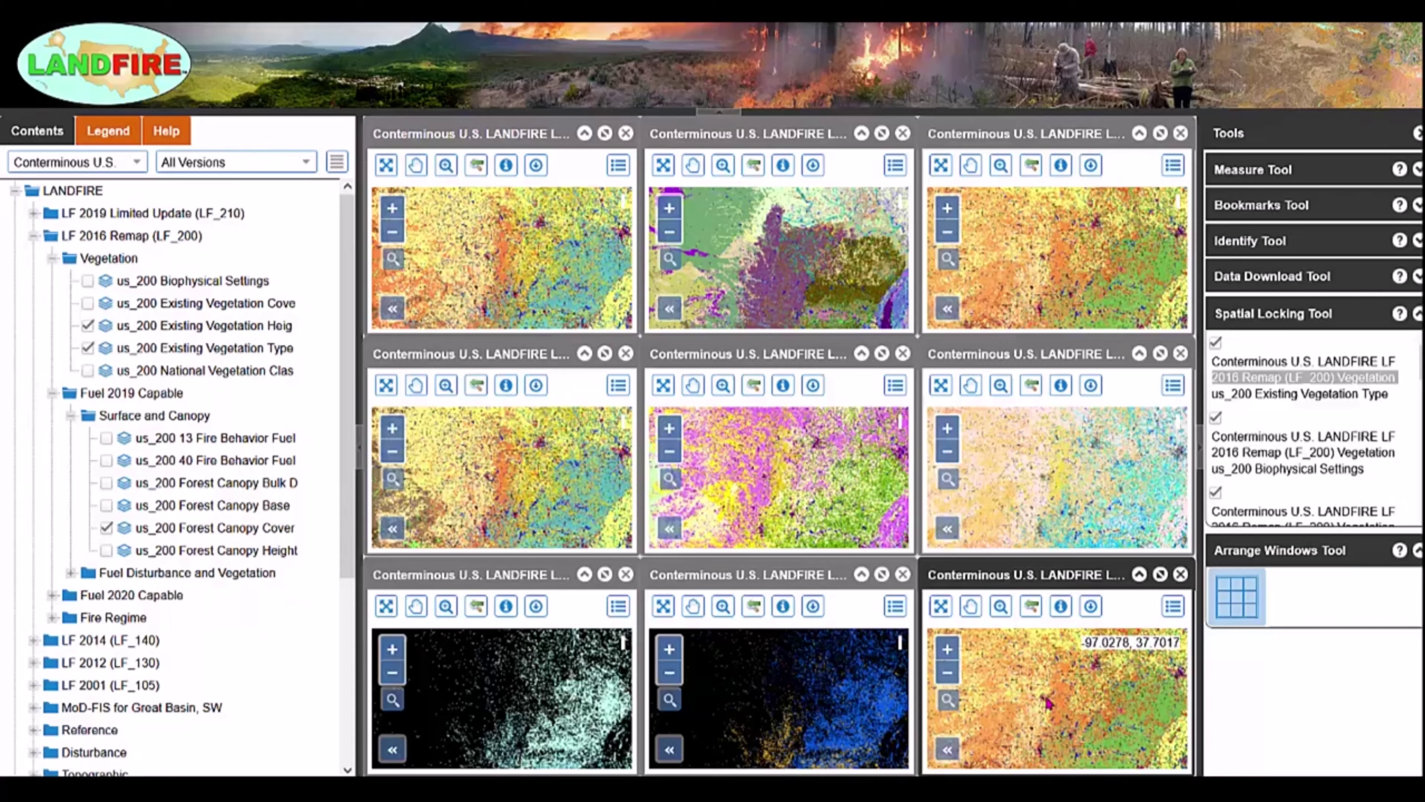
{"action": "scroll", "coordinate": [1081, 709], "scroll_direction": "up", "scroll_amount": 2}
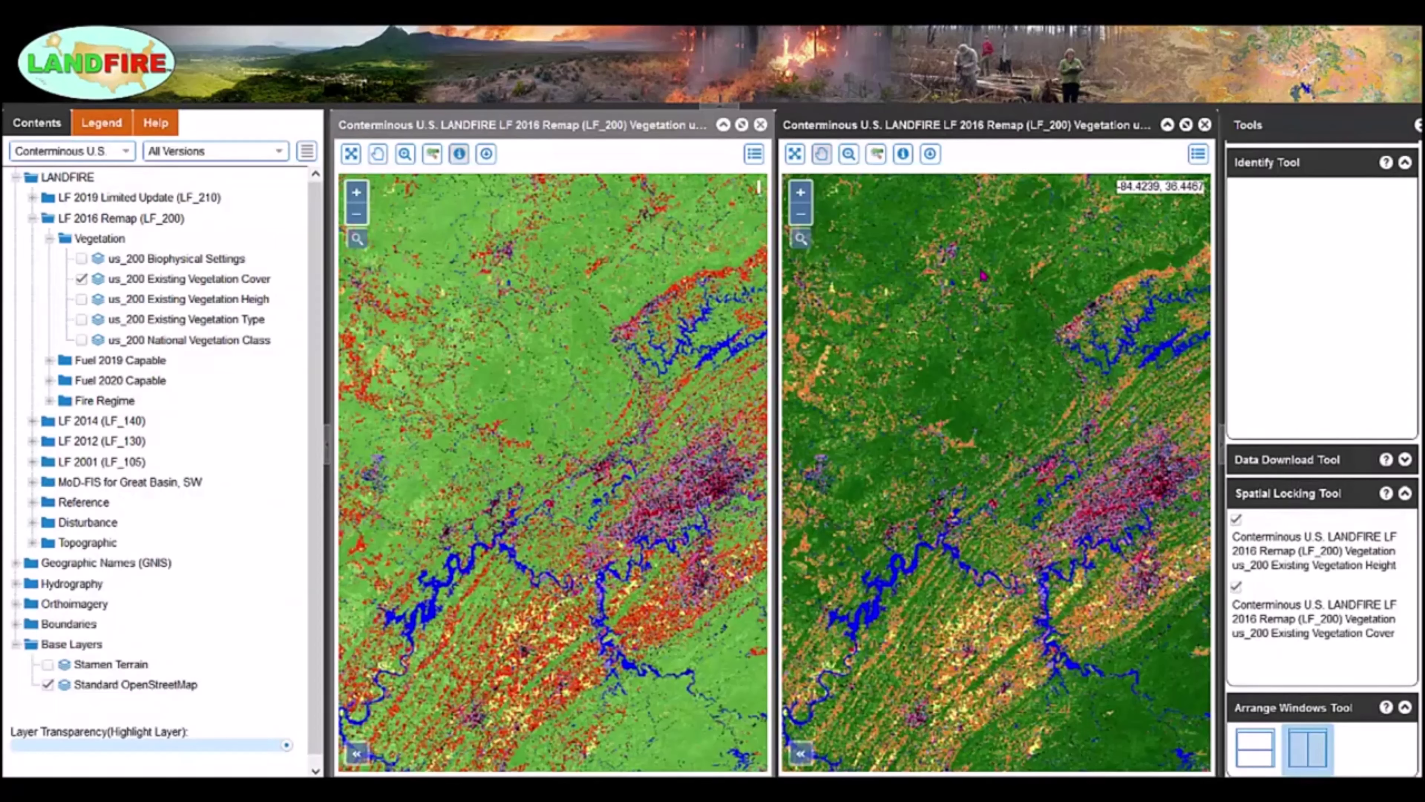
- Identify pixels: Tree Cover 87% on the right map, Eastern Cool Temperate Urban Shrubland on the left
{"action": "left_click", "coordinate": [905, 157]}
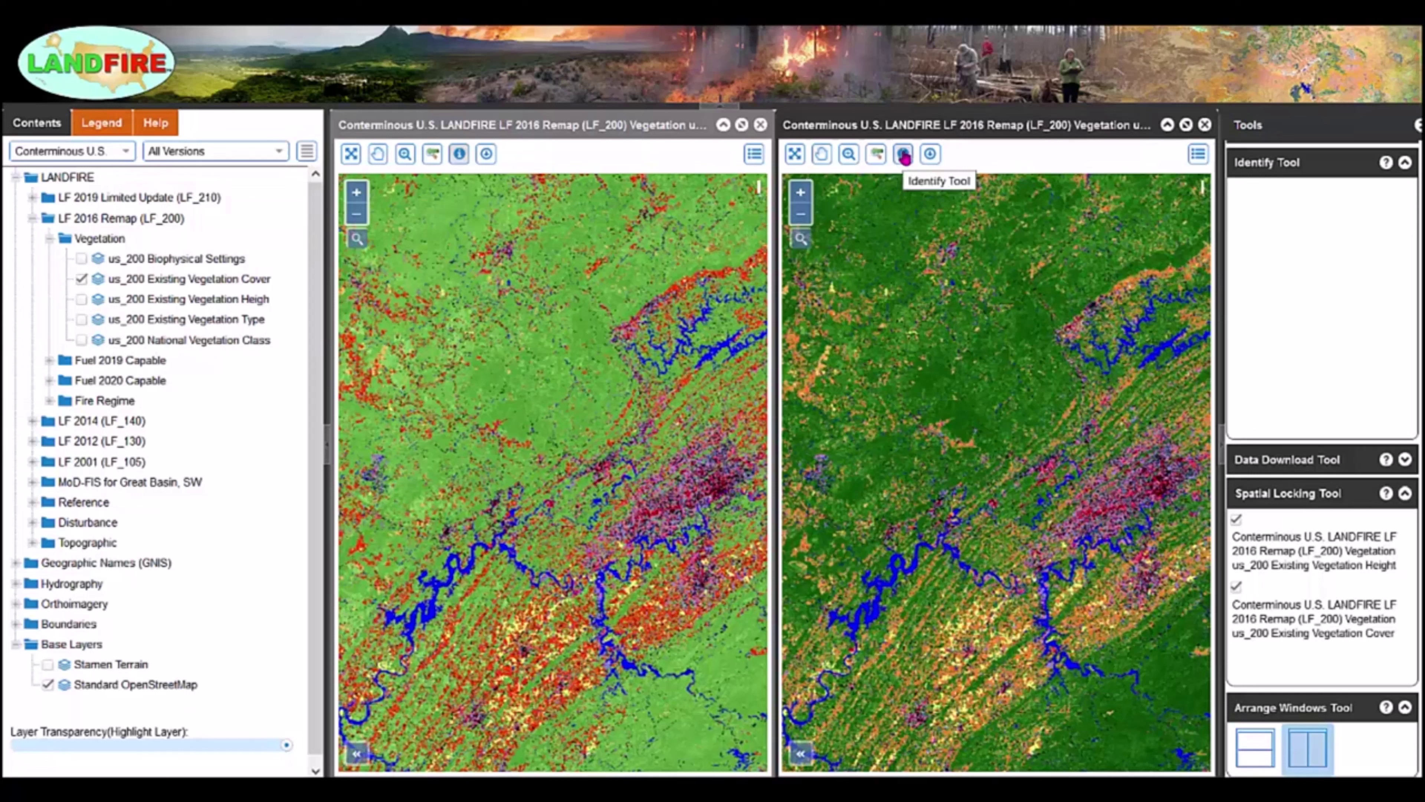
{"action": "left_click", "coordinate": [971, 419]}
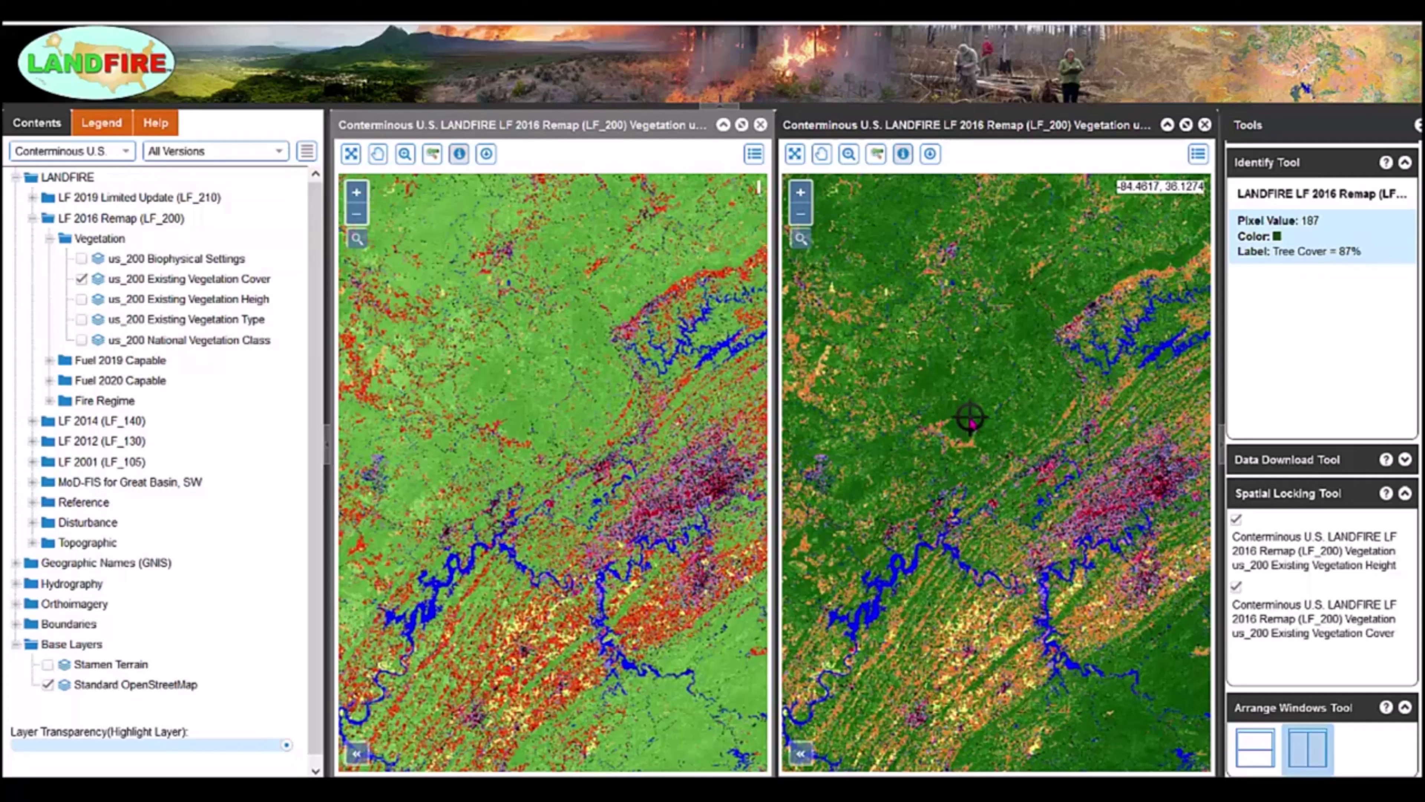
{"action": "left_click", "coordinate": [595, 407]}
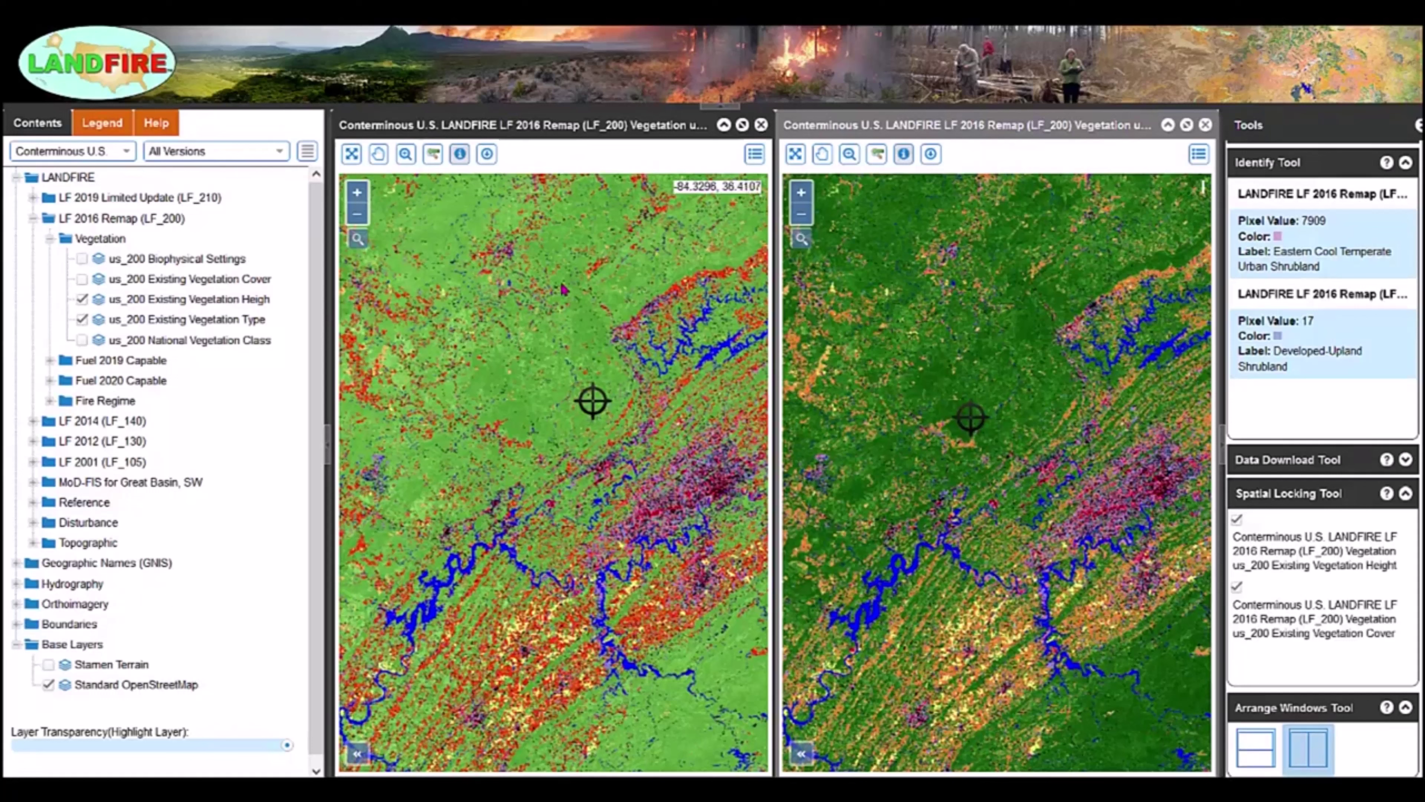
- Identify a new left-map spot: Northern & Central Native Ruderal Forest, Tree Height 17 meters
{"action": "left_click", "coordinate": [308, 153]}
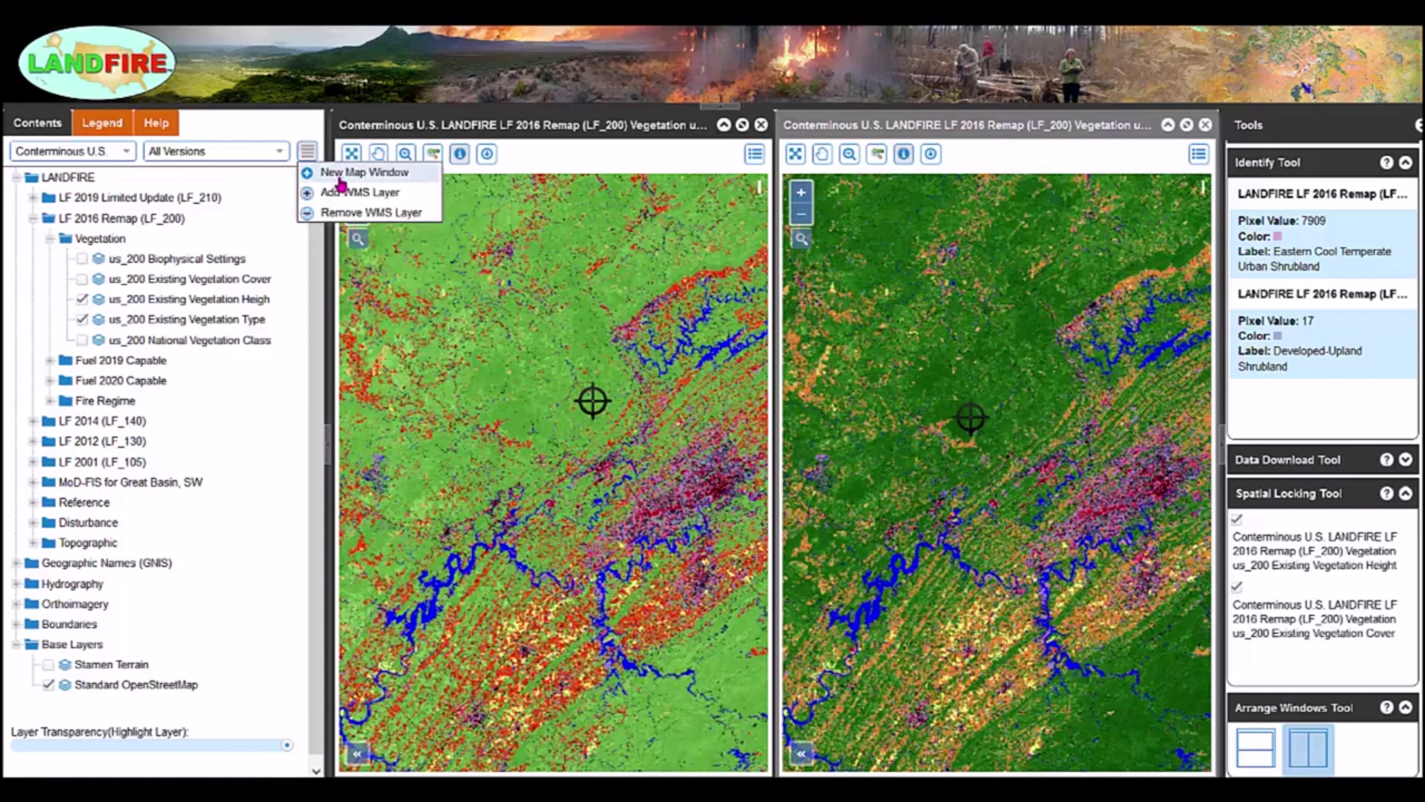
{"action": "left_click", "coordinate": [345, 193]}
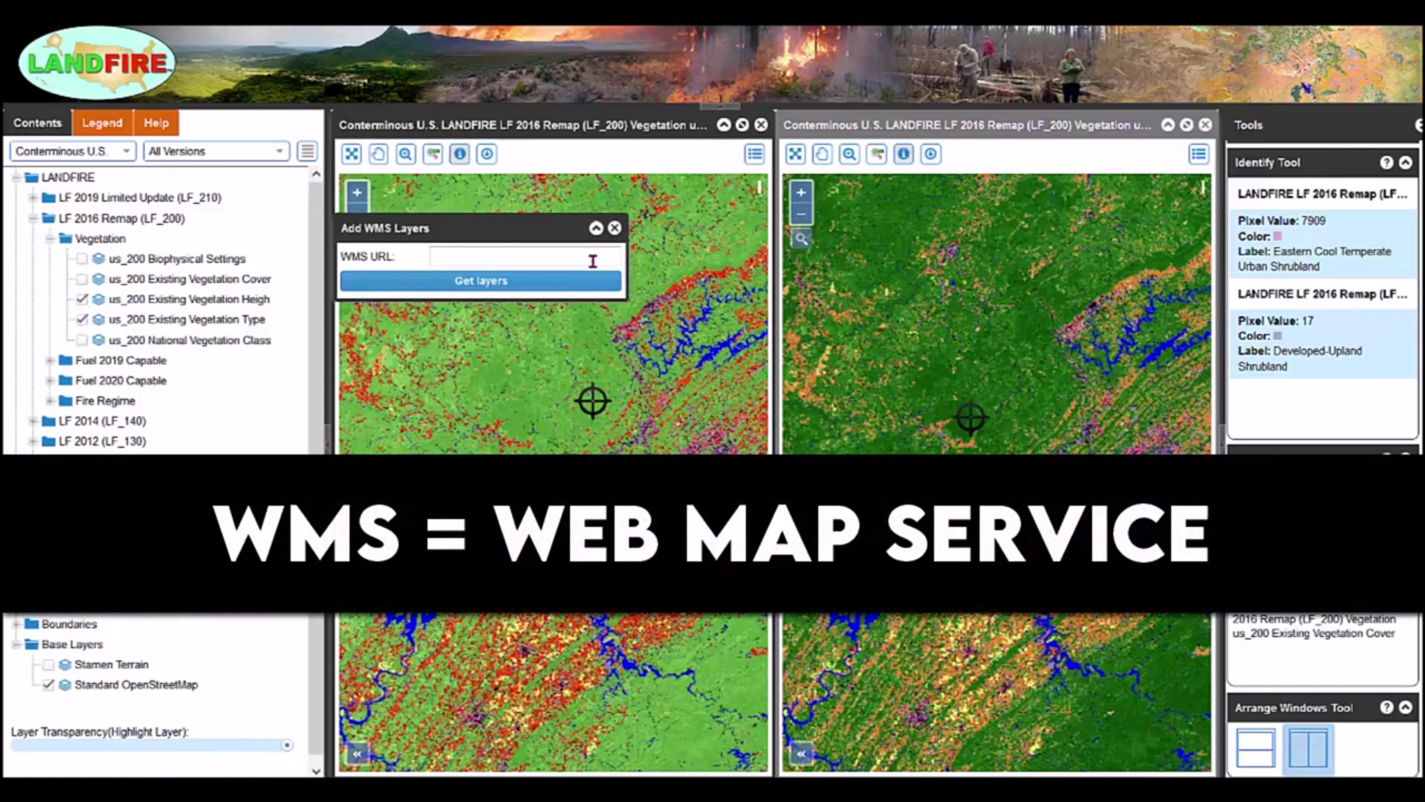
{"action": "left_click", "coordinate": [479, 358]}
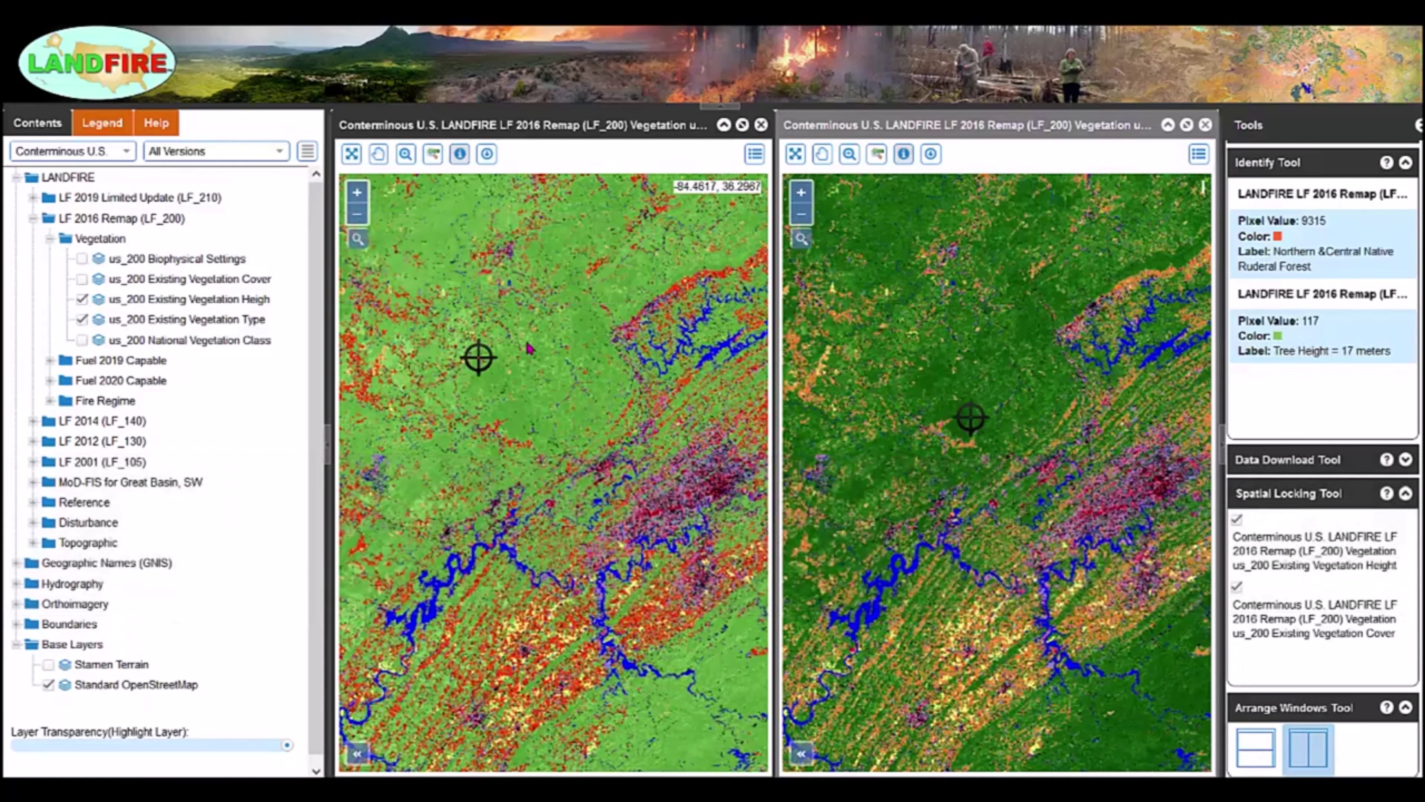
- Display the layer legends and identify a right-map spot reading Shrub Cover 48%
{"action": "left_click", "coordinate": [103, 128]}
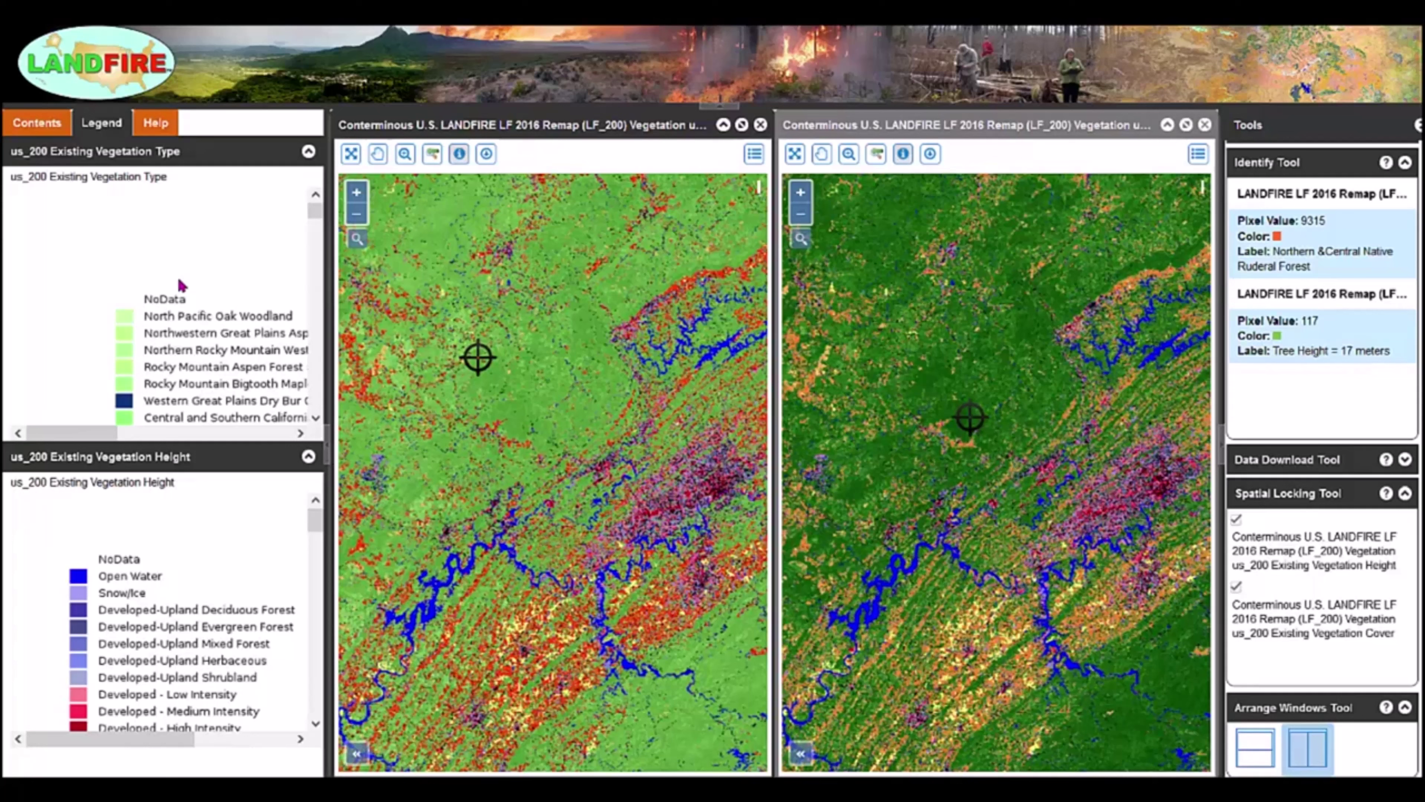
{"action": "left_click", "coordinate": [943, 334]}
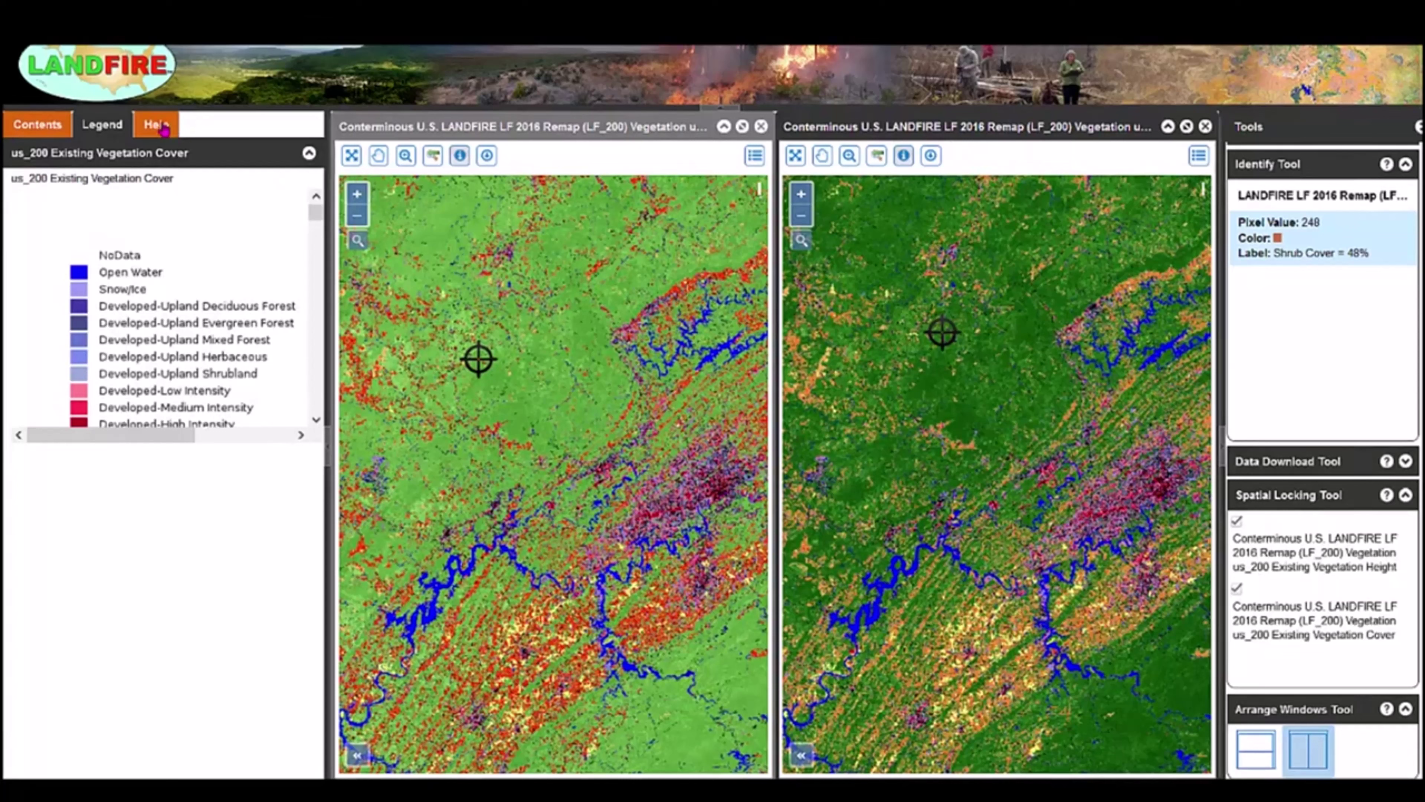
- Open the LF Map Viewer User Instructions page from the Help resources
{"action": "left_click", "coordinate": [161, 126]}
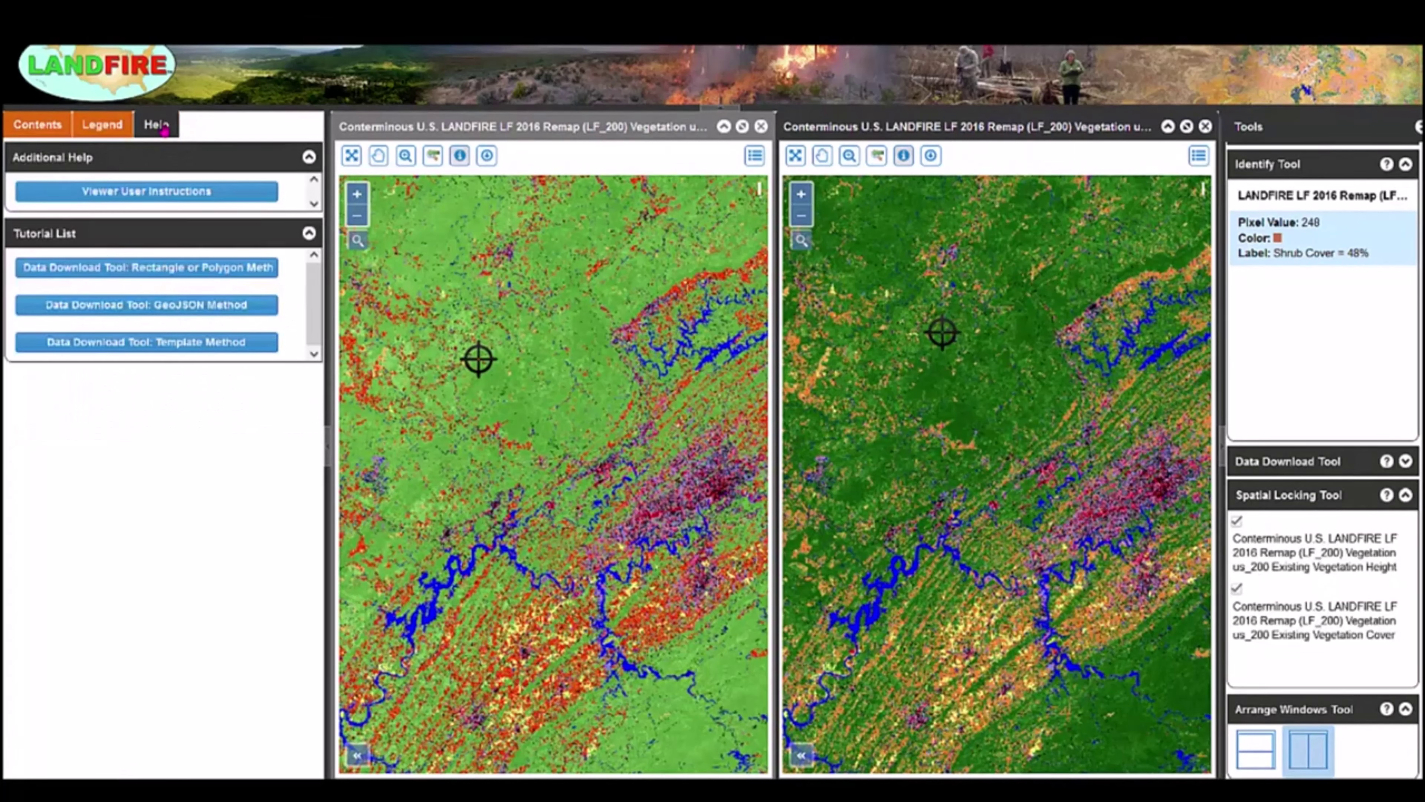
{"action": "left_click", "coordinate": [179, 197]}
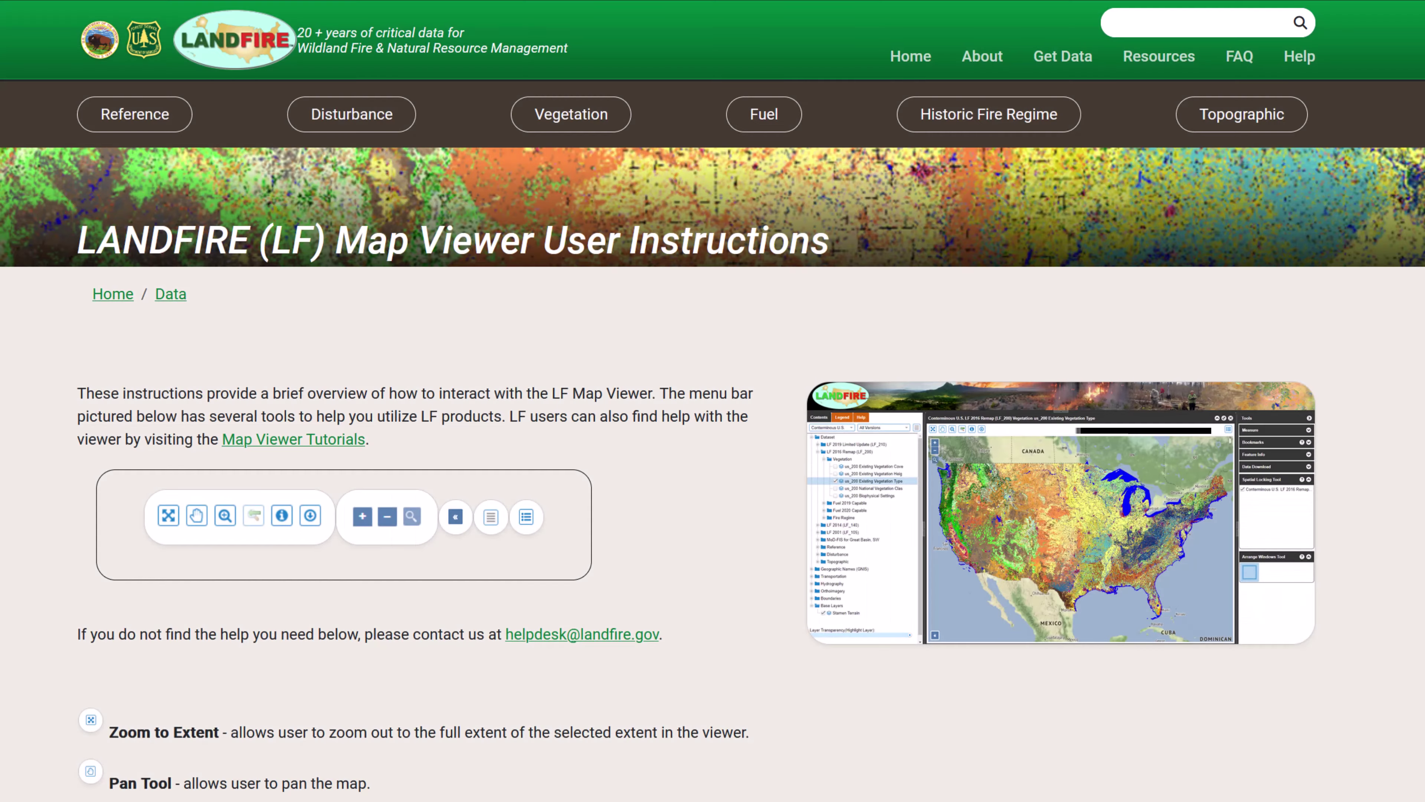